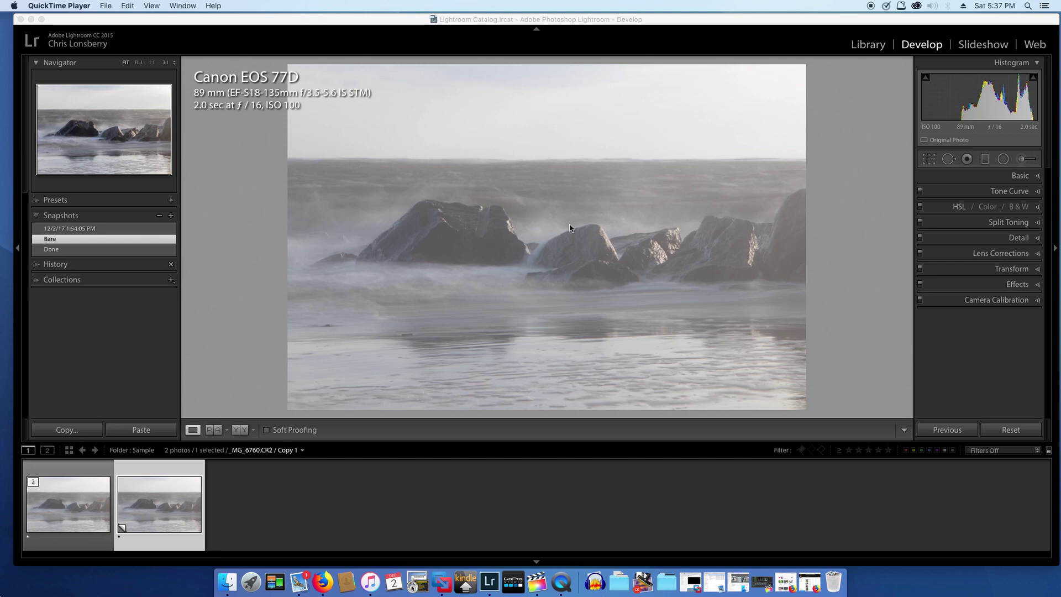
Turn on Remove Chromatic Aberration and Enable Profile Corrections for the seascape photo
click(549, 257)
click(1037, 254)
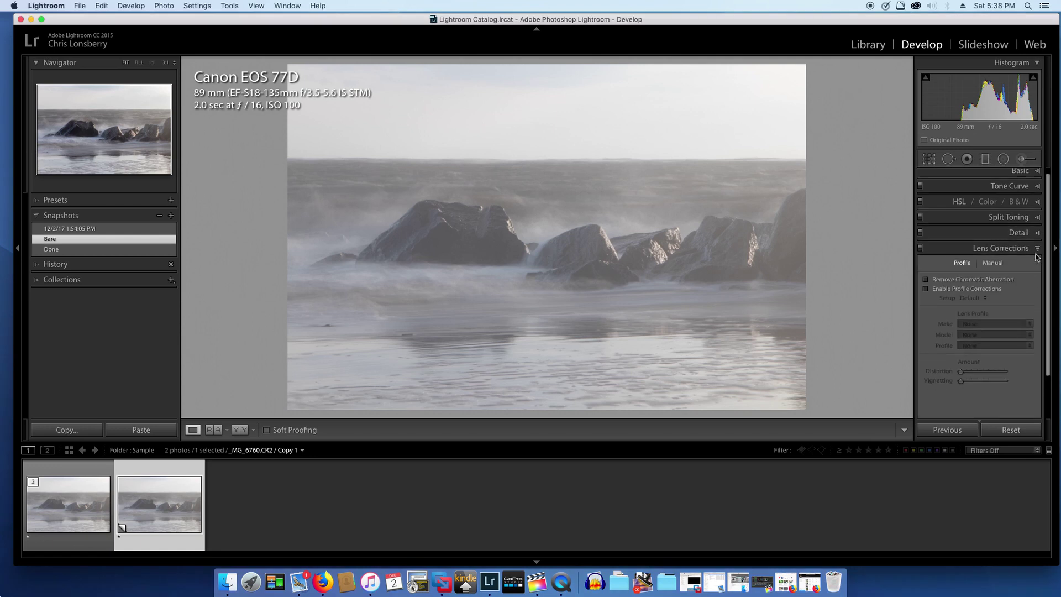
click(927, 279)
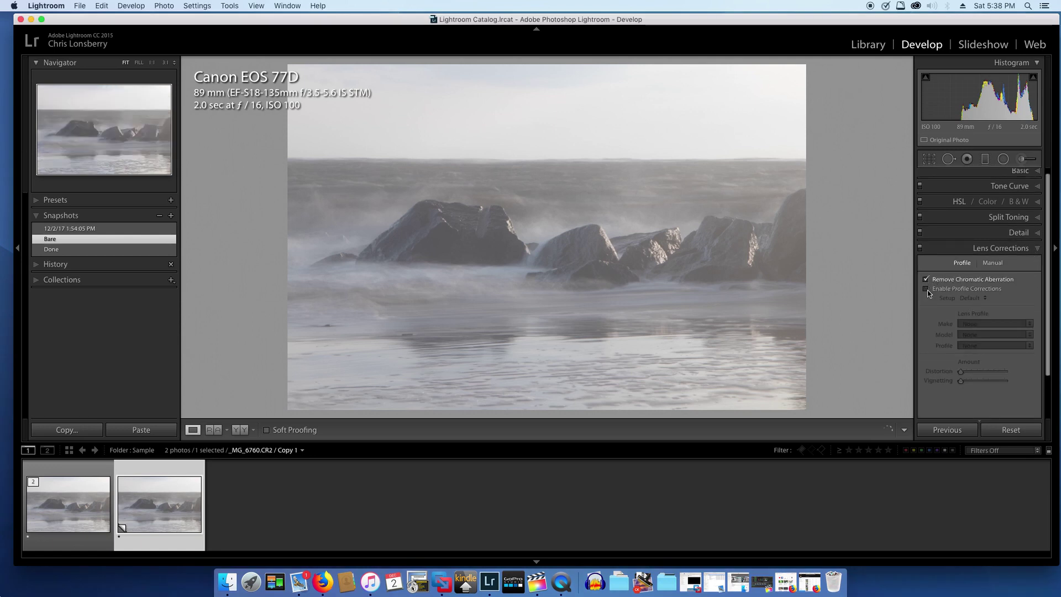
click(927, 289)
click(1036, 250)
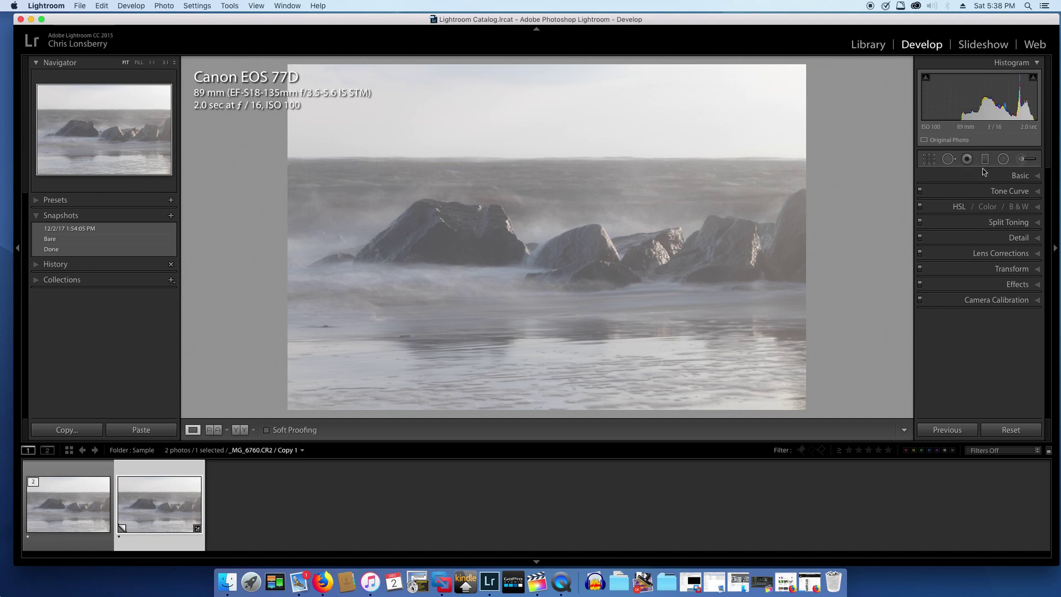
Raise the photo's Contrast to +65 without changing the crop
click(1038, 177)
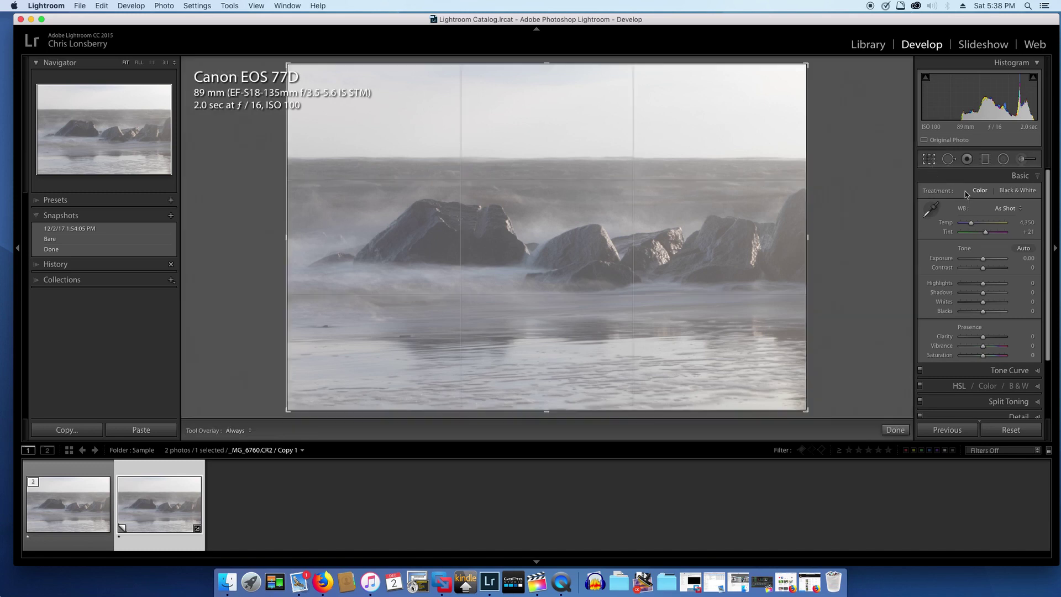
key(r)
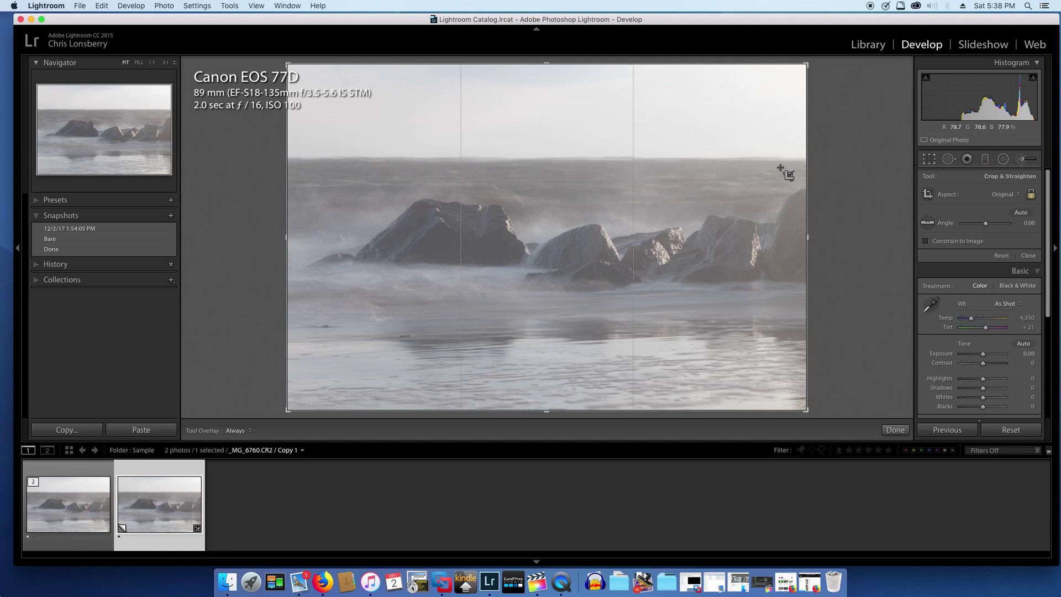
click(1027, 256)
drag(984, 271, 999, 271)
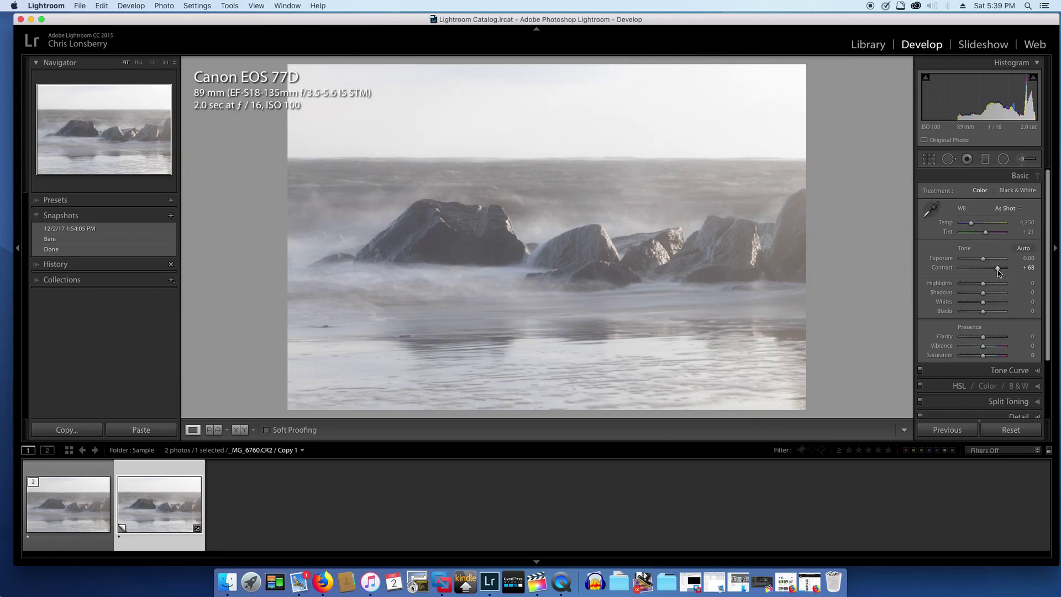
double_click(945, 270)
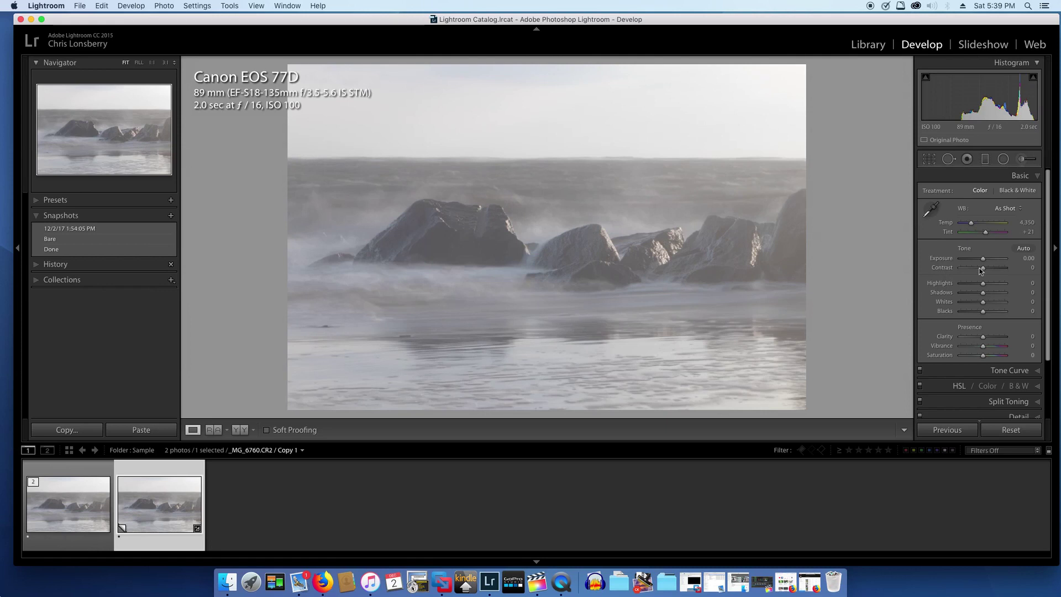
key(super+z)
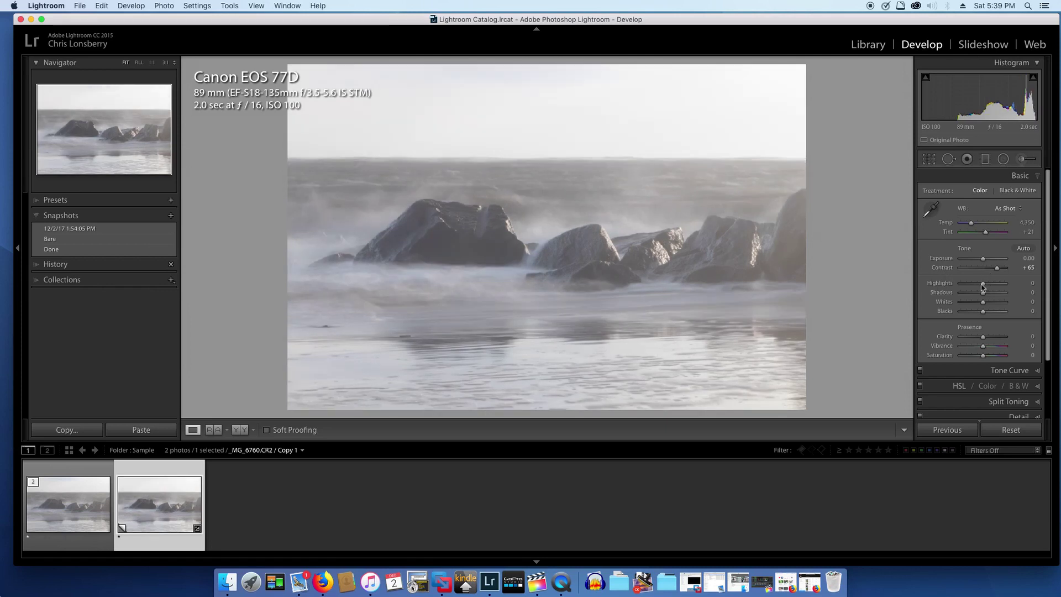
Set the photo's Highlights to −64, Whites to +25 and Blacks to −47
drag(984, 286, 970, 286)
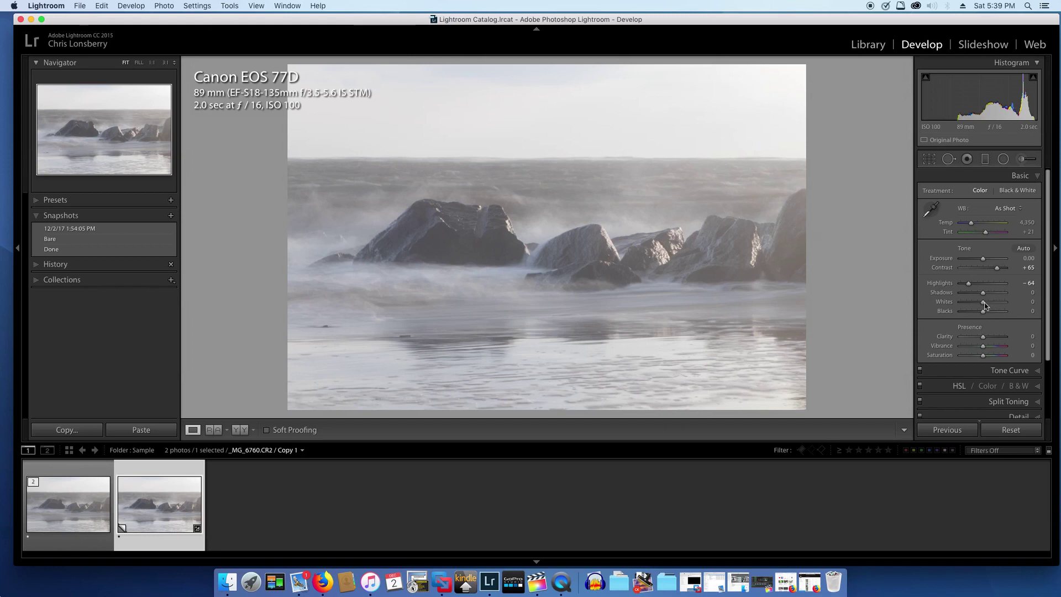
drag(984, 303, 990, 306)
drag(983, 315, 970, 318)
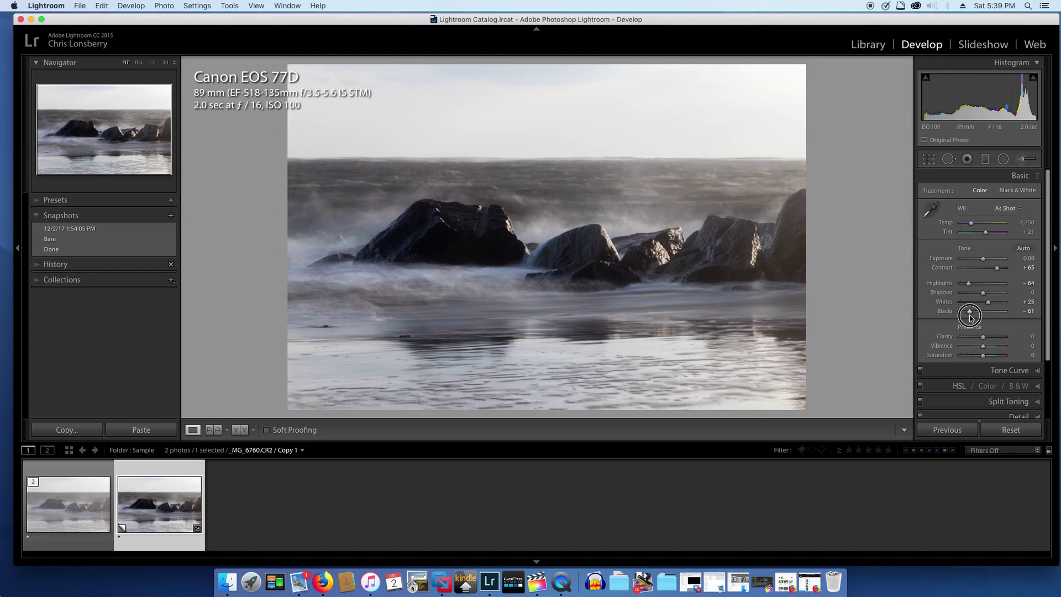
drag(971, 317, 973, 318)
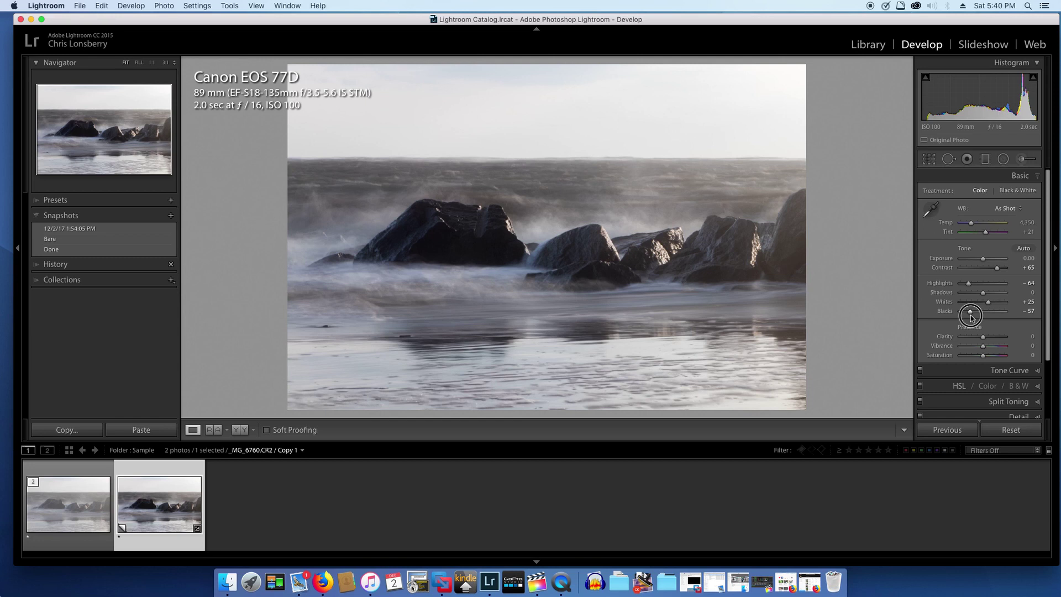
drag(971, 318, 974, 318)
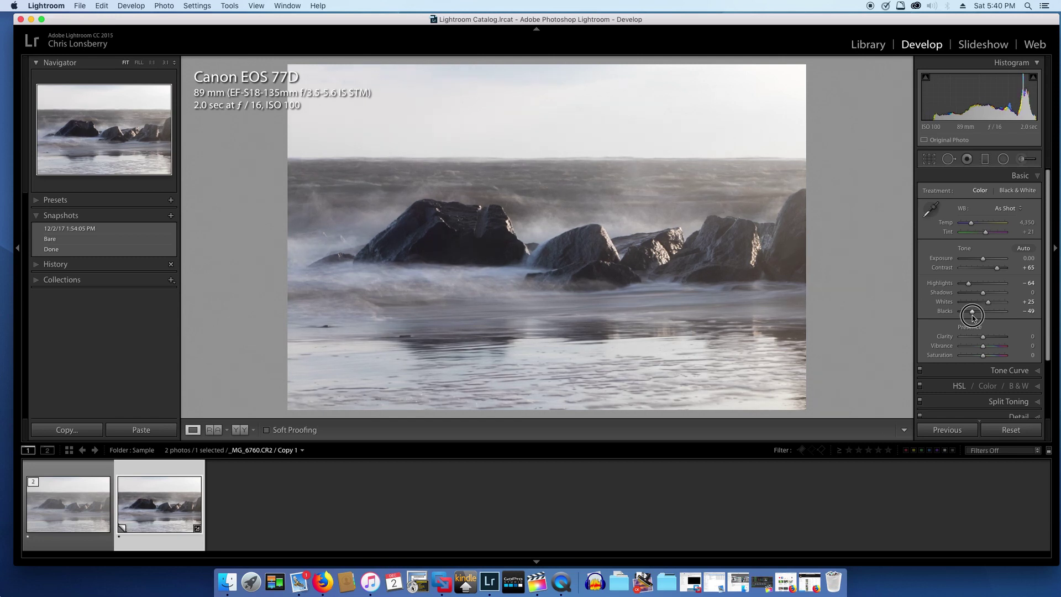
drag(974, 318, 974, 318)
Set the photo's Shadows to +21, Clarity to +22 and Vibrance to +8
drag(983, 293, 988, 296)
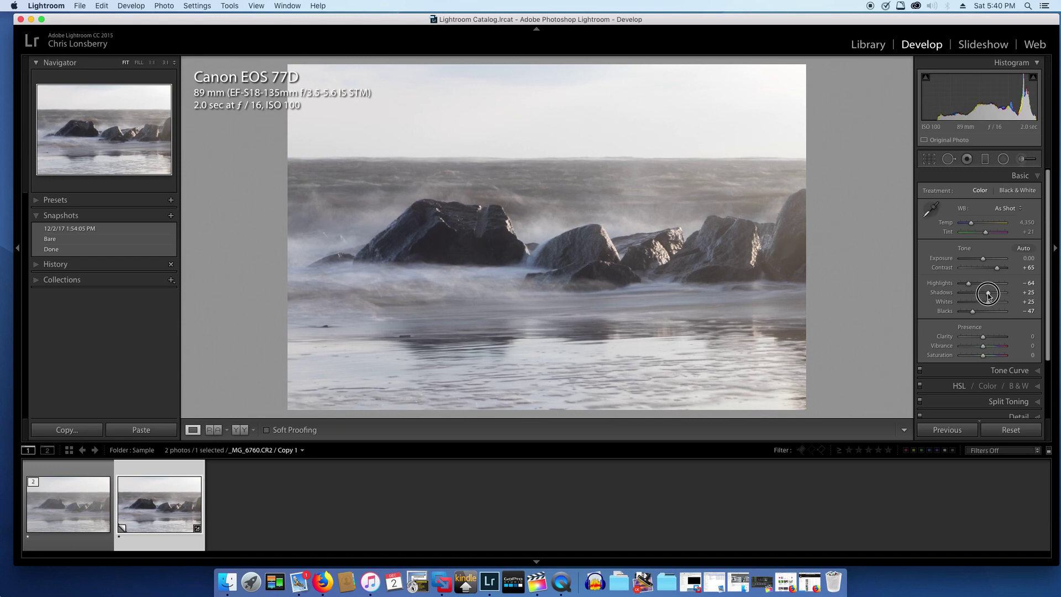
drag(989, 296, 989, 296)
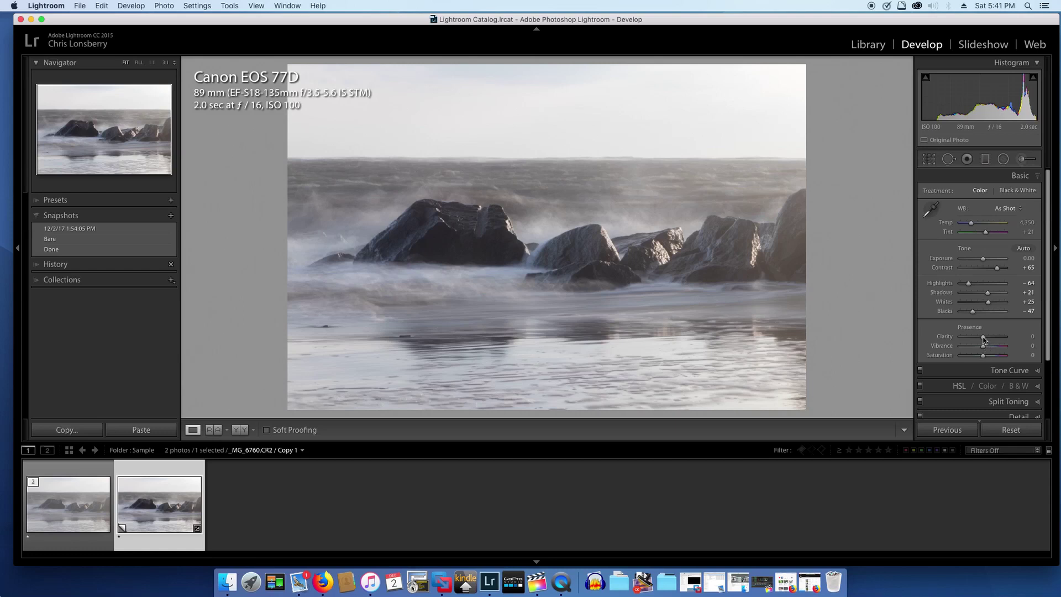
mouse_move(984, 339)
mouse_down()
mouse_move(998, 342)
mouse_move(989, 342)
mouse_up()
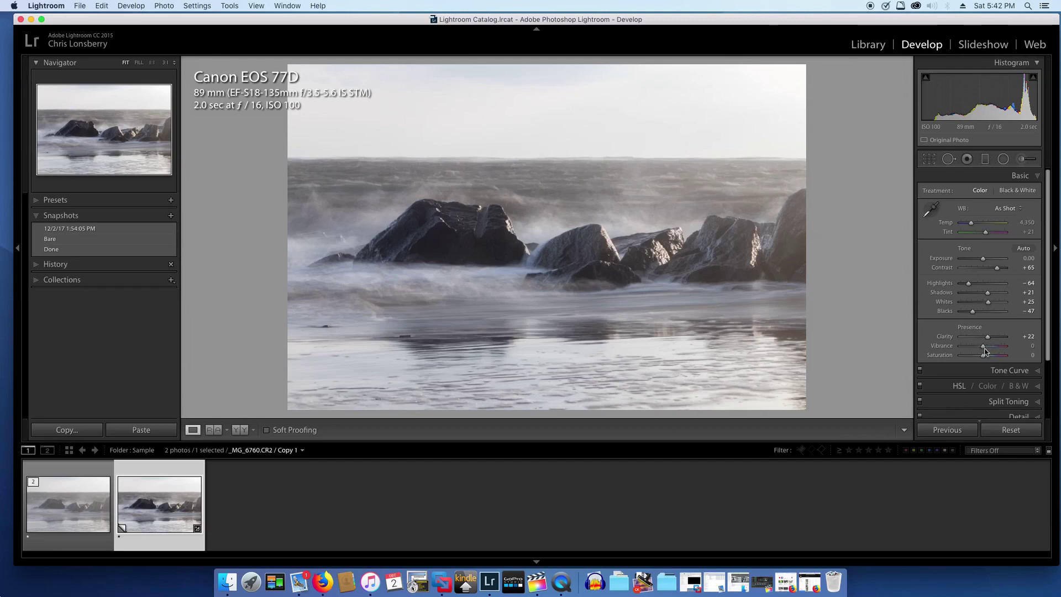
drag(983, 350, 985, 350)
Adjust the photo's sharpening to Amount 27, Detail 16 and Masking 74, previewing the effect in mask view
drag(1046, 306, 1047, 367)
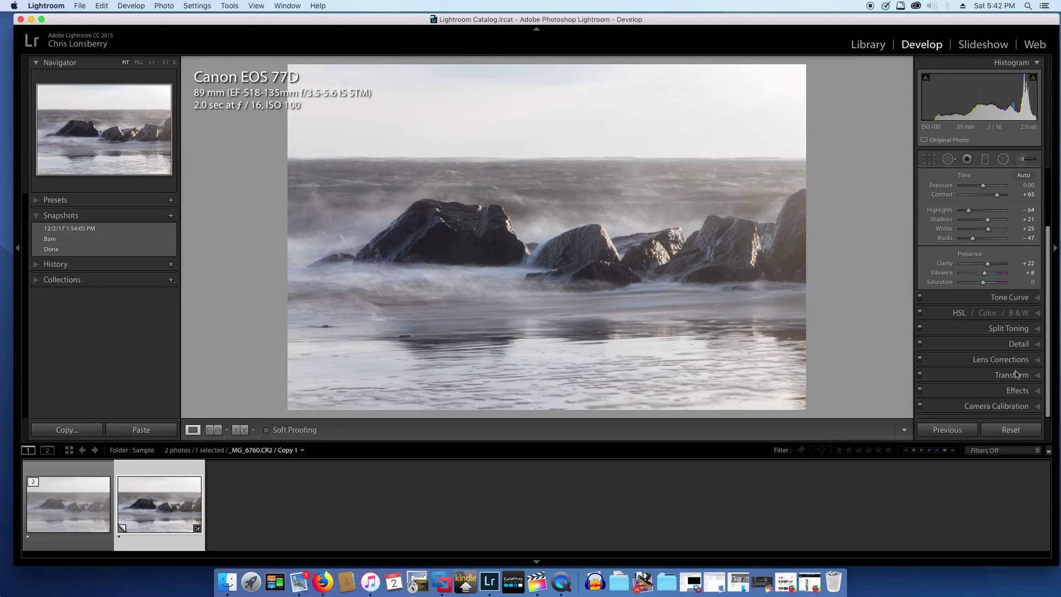
click(1042, 346)
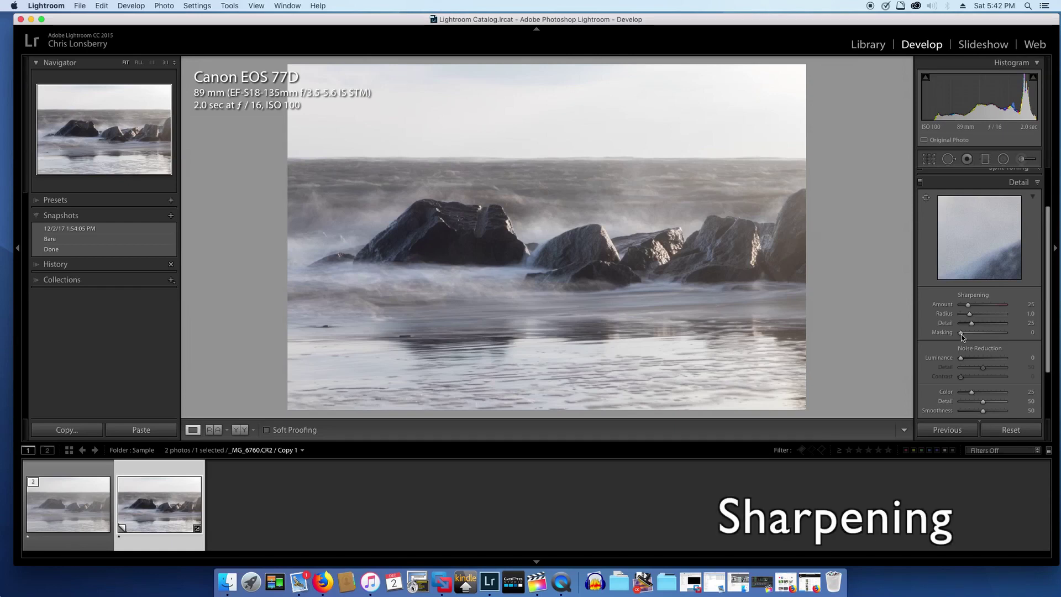
key(alt)
drag(963, 335, 995, 335)
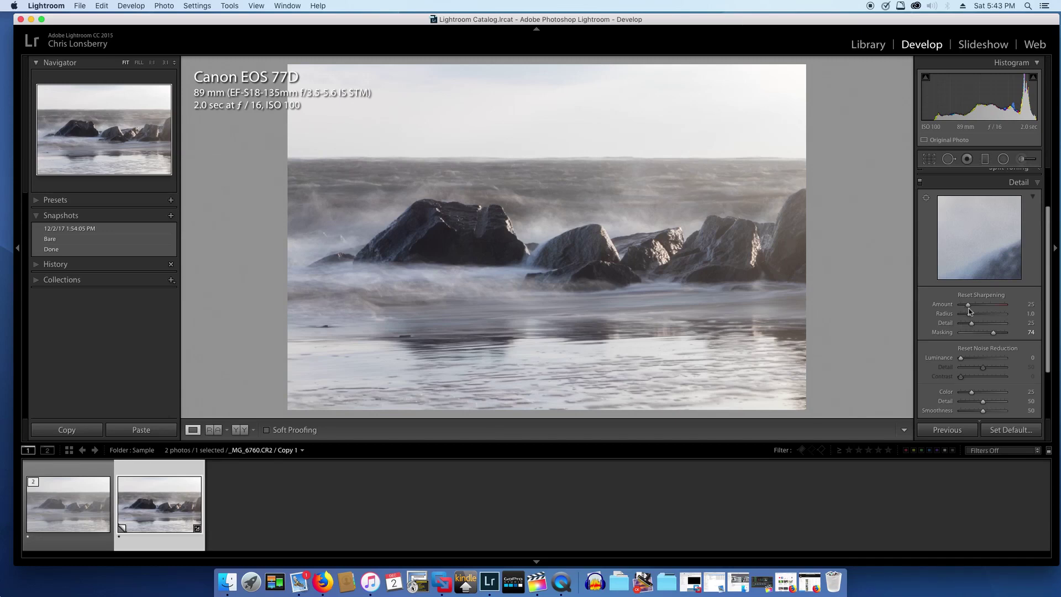
drag(968, 304, 971, 308)
mouse_move(971, 308)
mouse_down()
mouse_move(1002, 310)
mouse_move(968, 310)
mouse_move(968, 327)
mouse_up()
key(alt)
Add a Highlight Priority post-crop vignette with an Amount of −14
scroll(962, 361, down, 2)
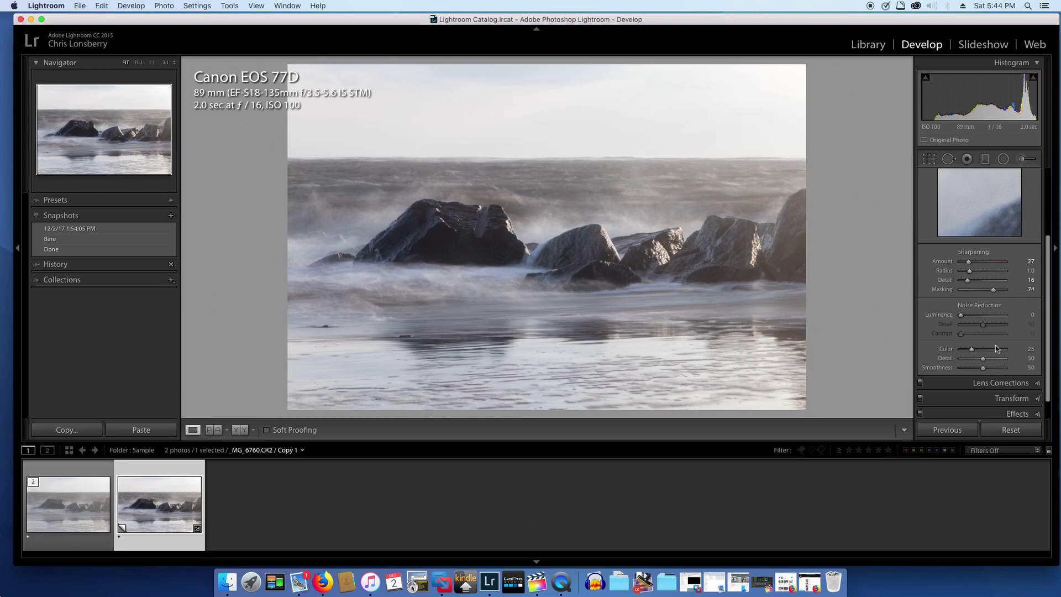
scroll(996, 348, down, 1)
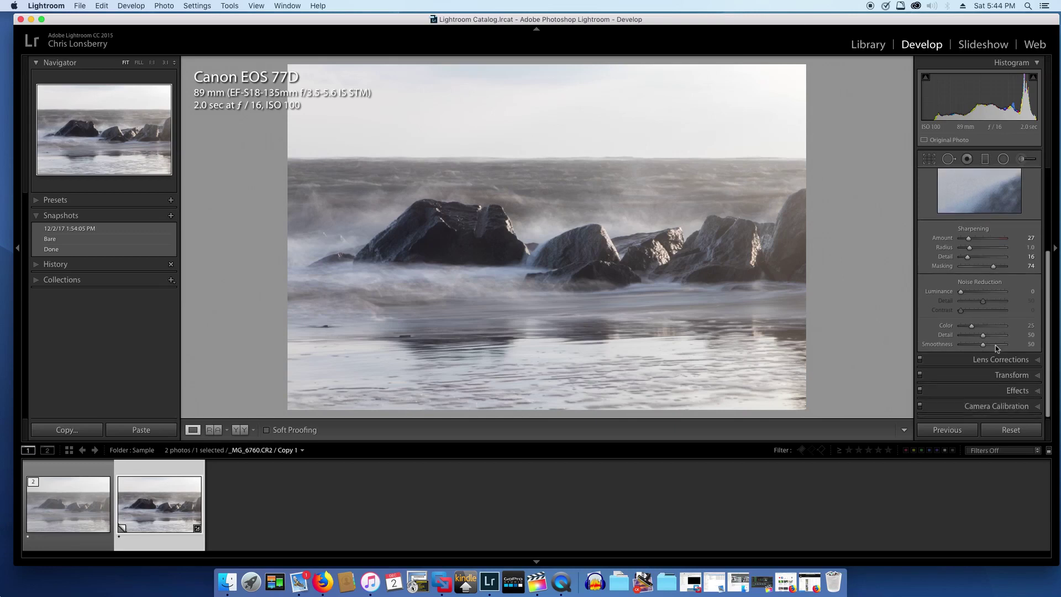
click(1011, 391)
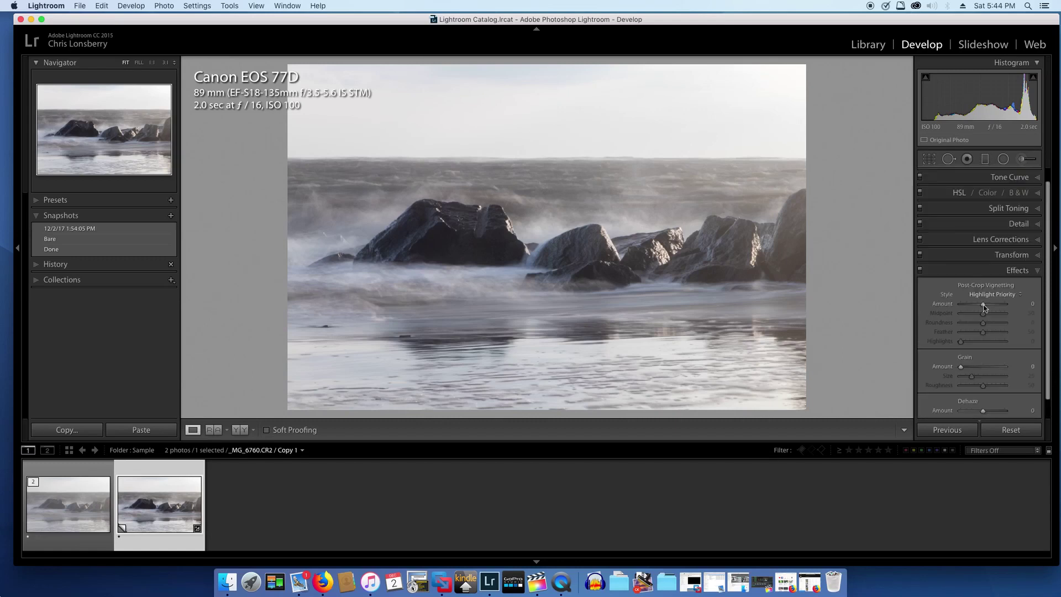
drag(983, 304, 981, 307)
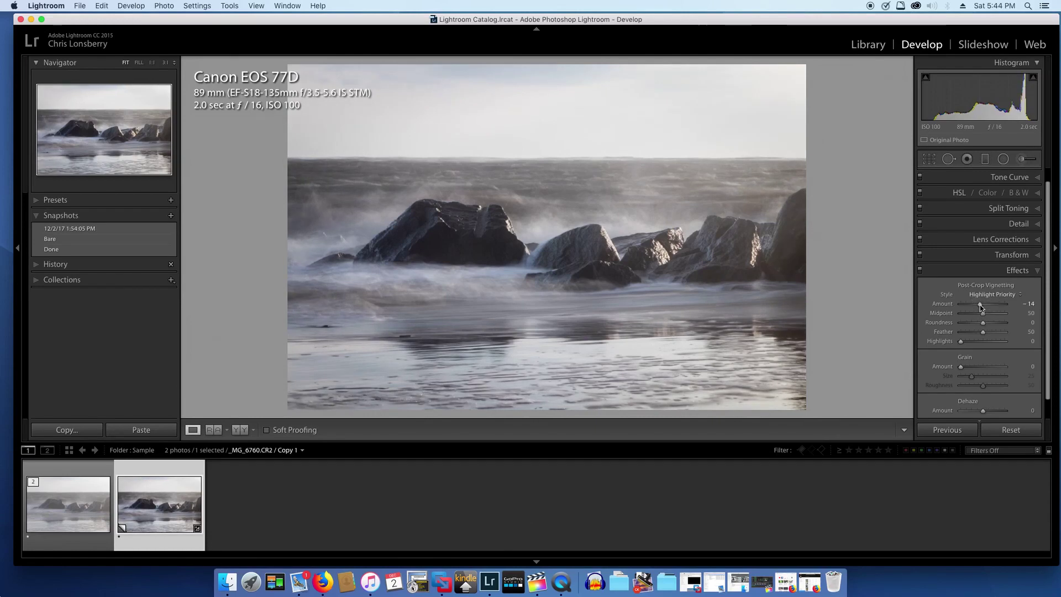
click(1038, 269)
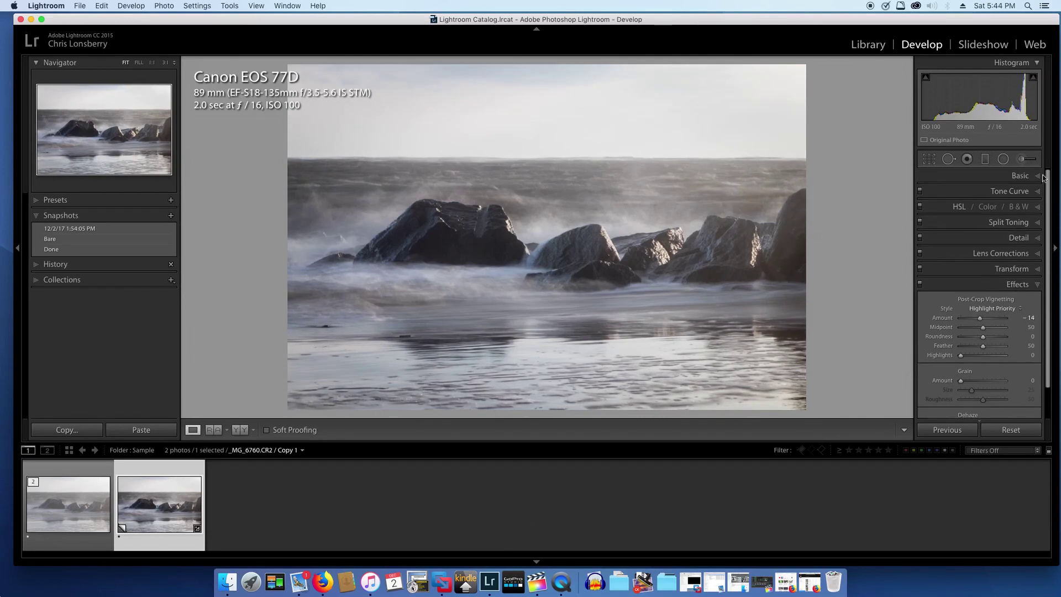
Set the photo's overall Exposure to +0.05
click(1041, 177)
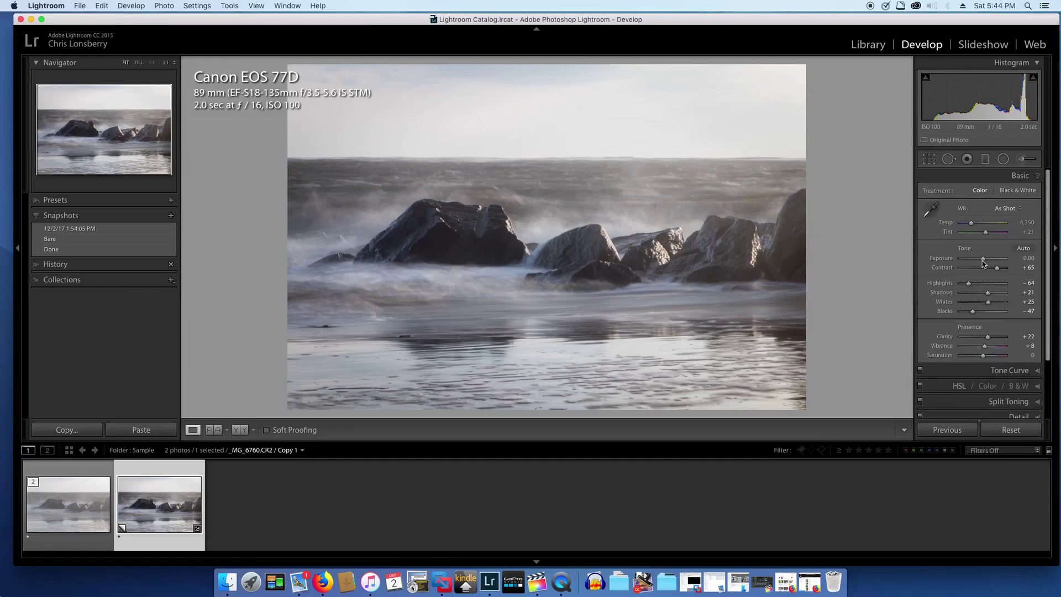
drag(983, 261, 983, 262)
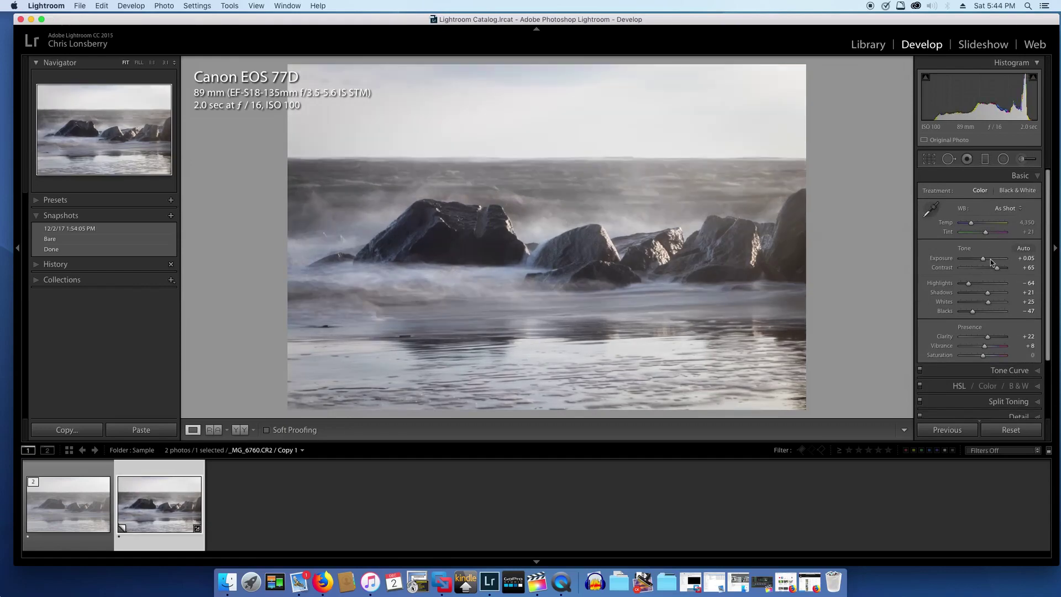
Try an overall Exposure of +0.15 and undo that change
click(1023, 258)
text(0.15)
key(Return)
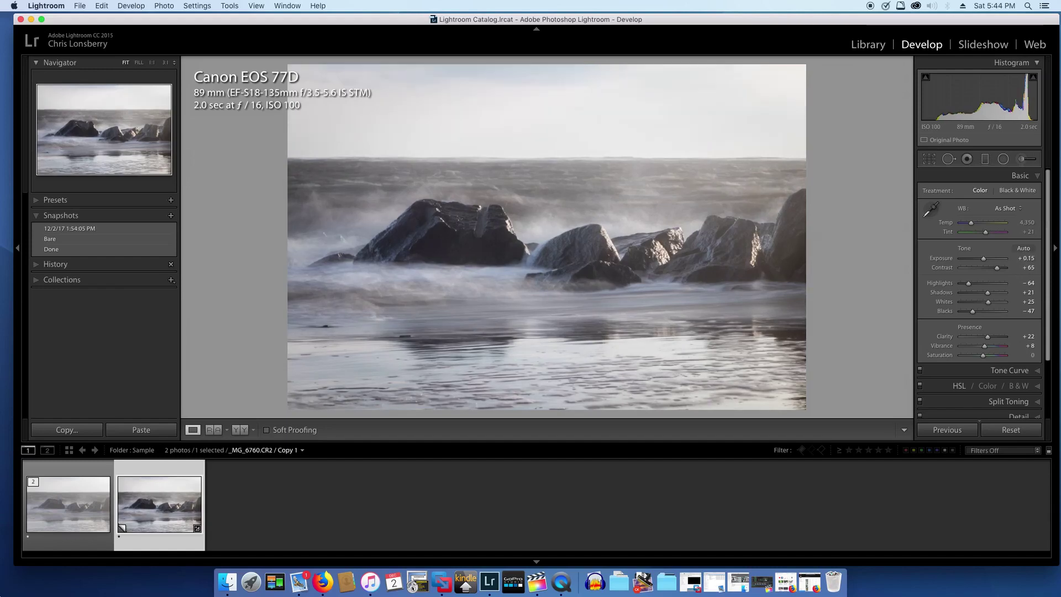
key(super+z)
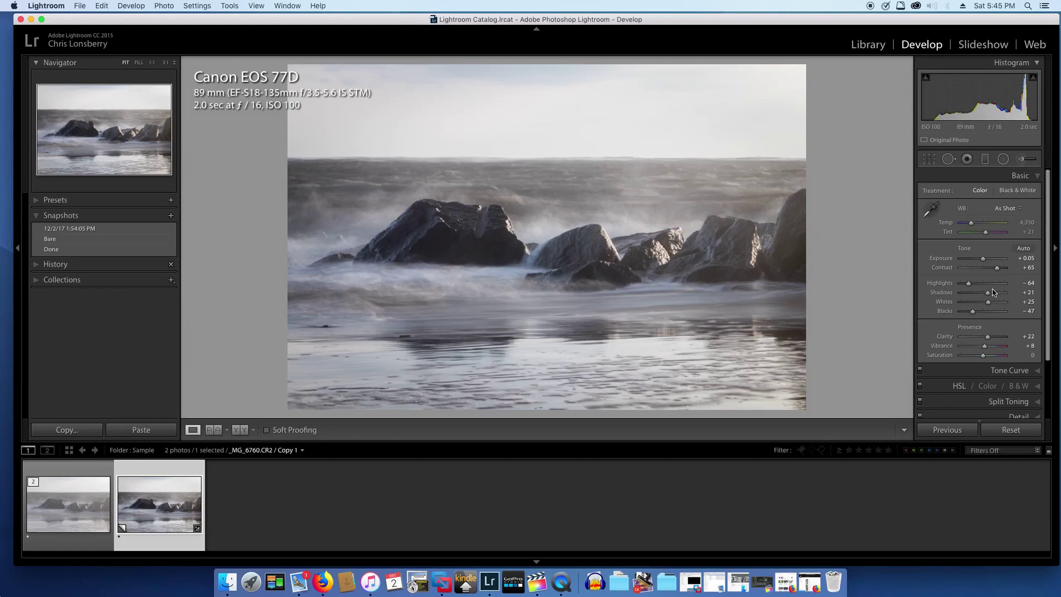
Add a wide elliptical radial filter, centre it over the row of rocks and enlarge it to enclose them, with the mask inverted
click(1005, 160)
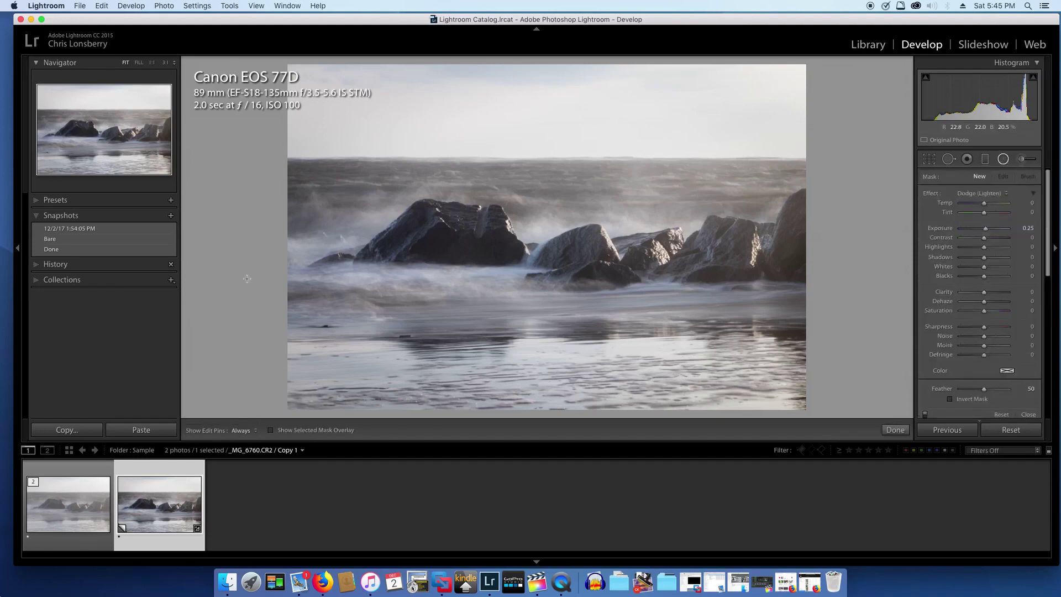
drag(440, 204, 707, 247)
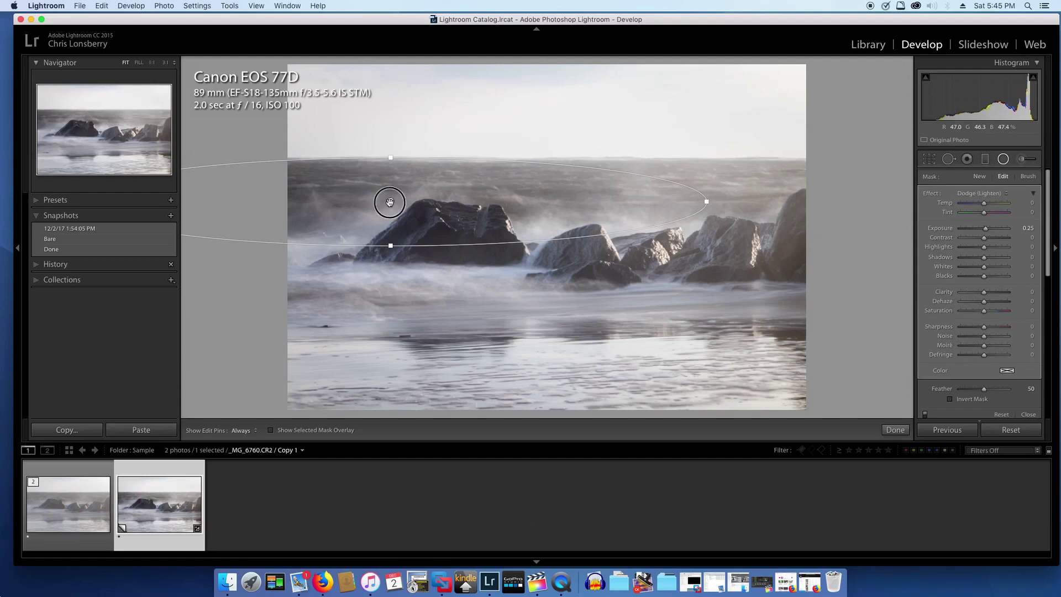
drag(391, 199, 598, 247)
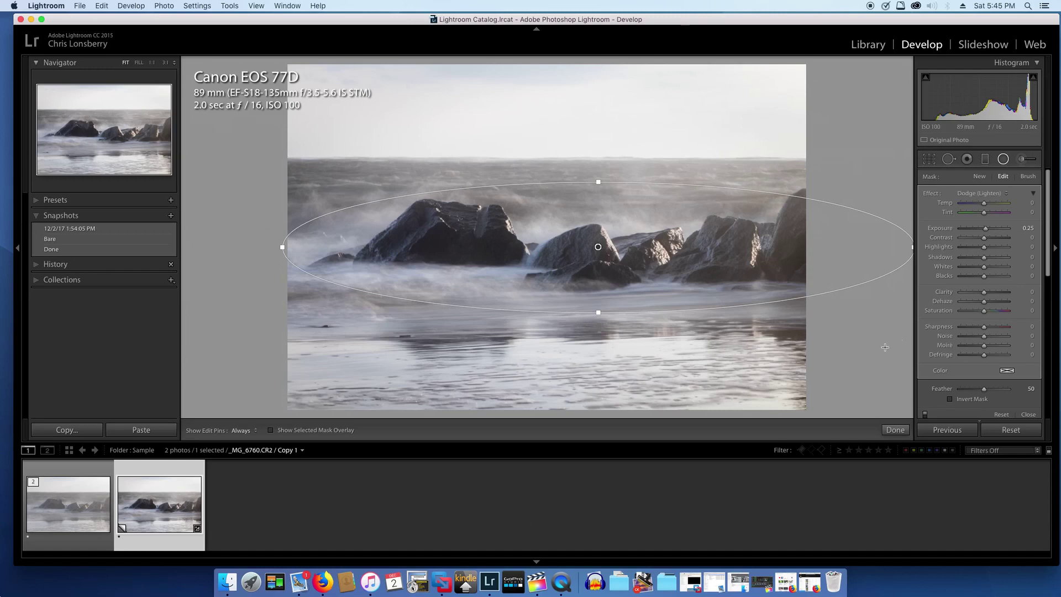
click(950, 399)
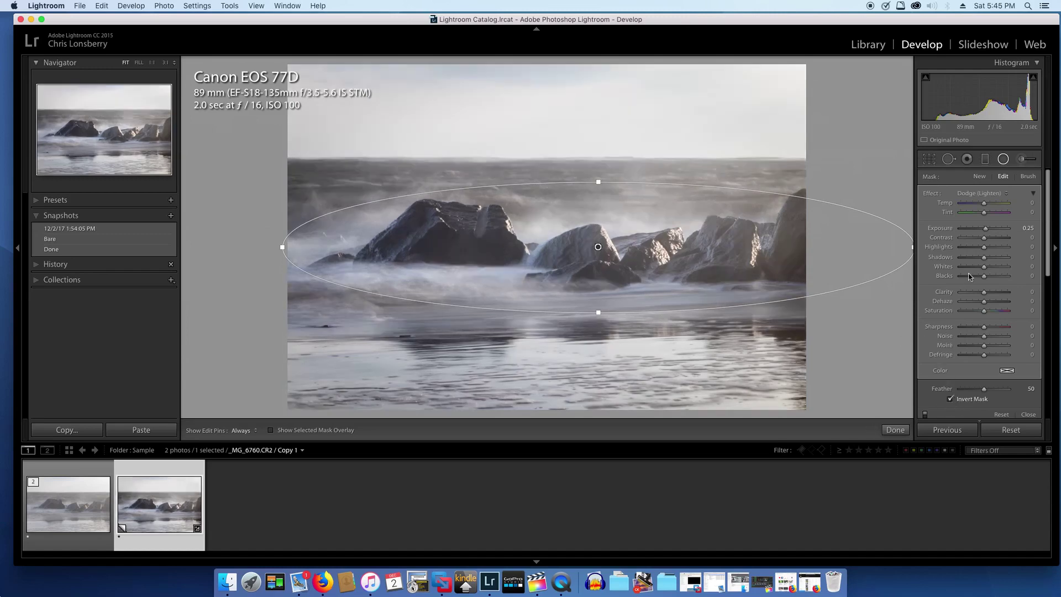
Reset the radial filter's Exposure to 0.00, set its Sharpness to 29 and Whites to 22, and compare the photo with the filter off and on
mouse_move(986, 229)
mouse_down()
mouse_move(998, 230)
mouse_move(988, 231)
mouse_up()
double_click(988, 229)
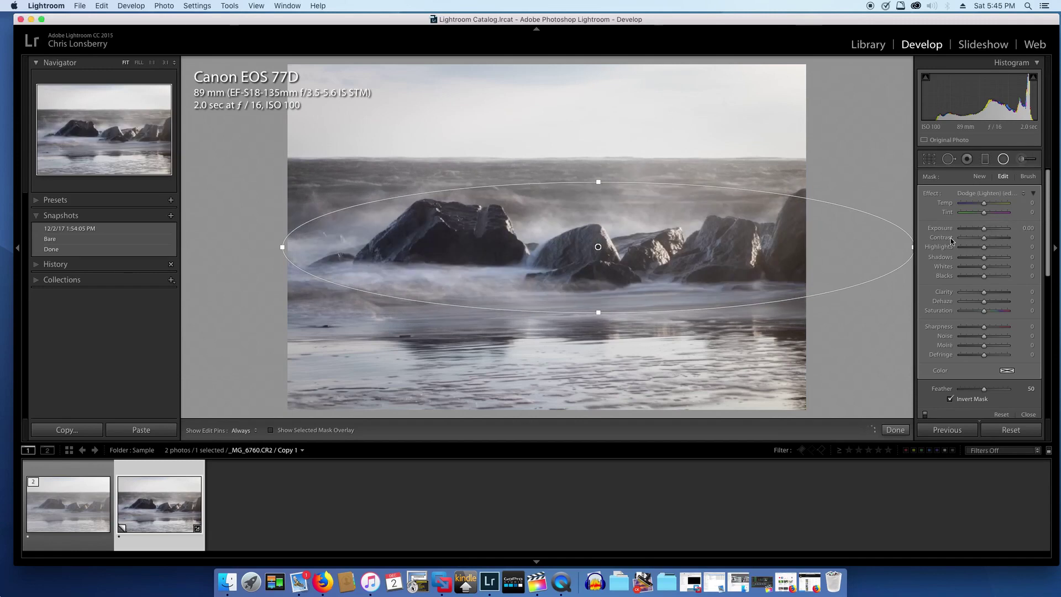
drag(985, 330, 993, 332)
drag(993, 331, 991, 332)
drag(983, 271, 990, 270)
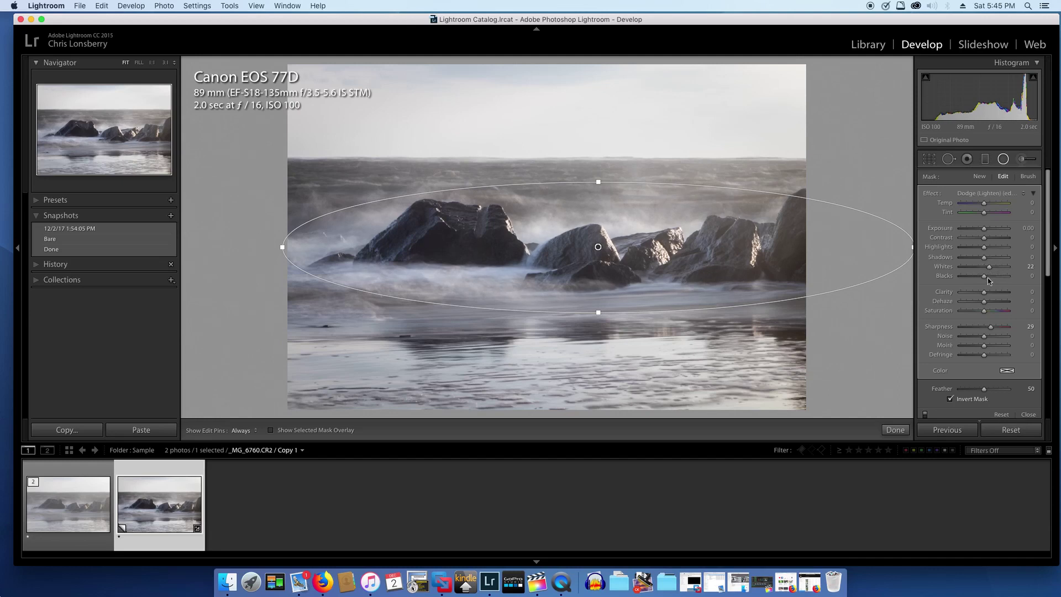
click(927, 415)
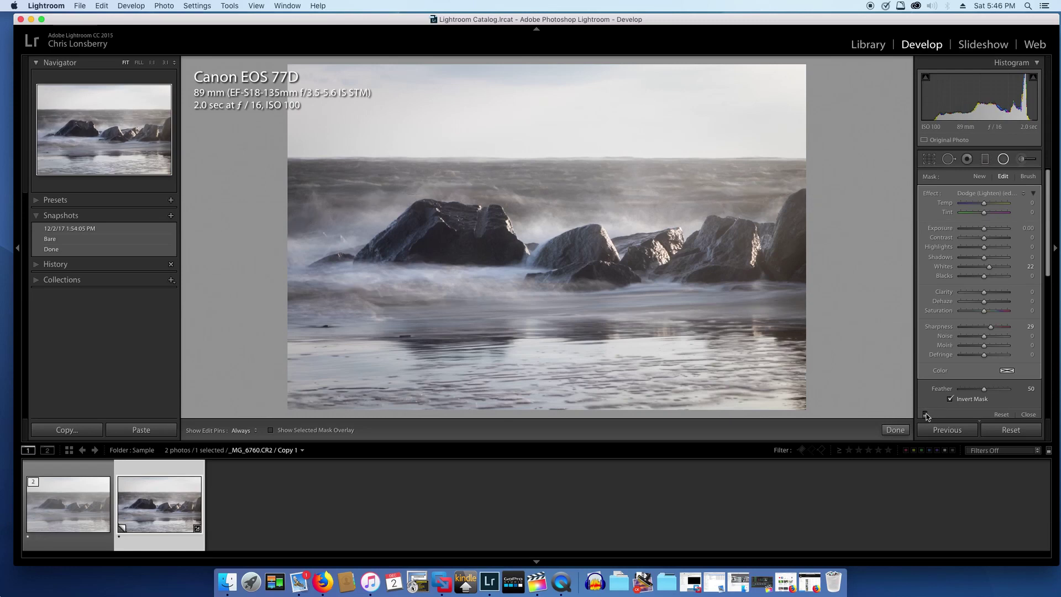
click(927, 414)
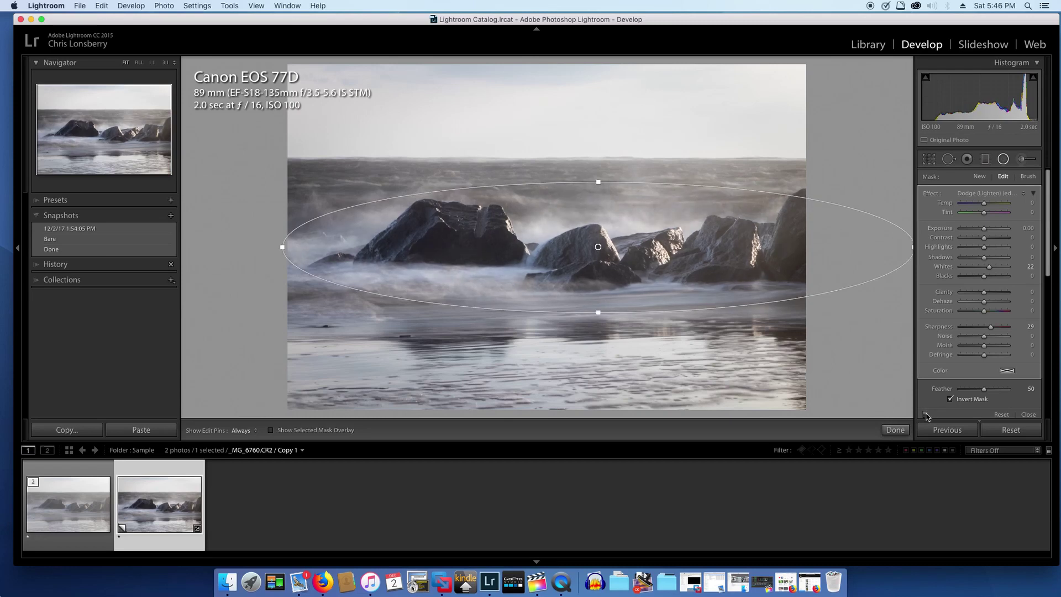
Compare the photo with the radial filter off and on again, and finish editing the filter
click(927, 415)
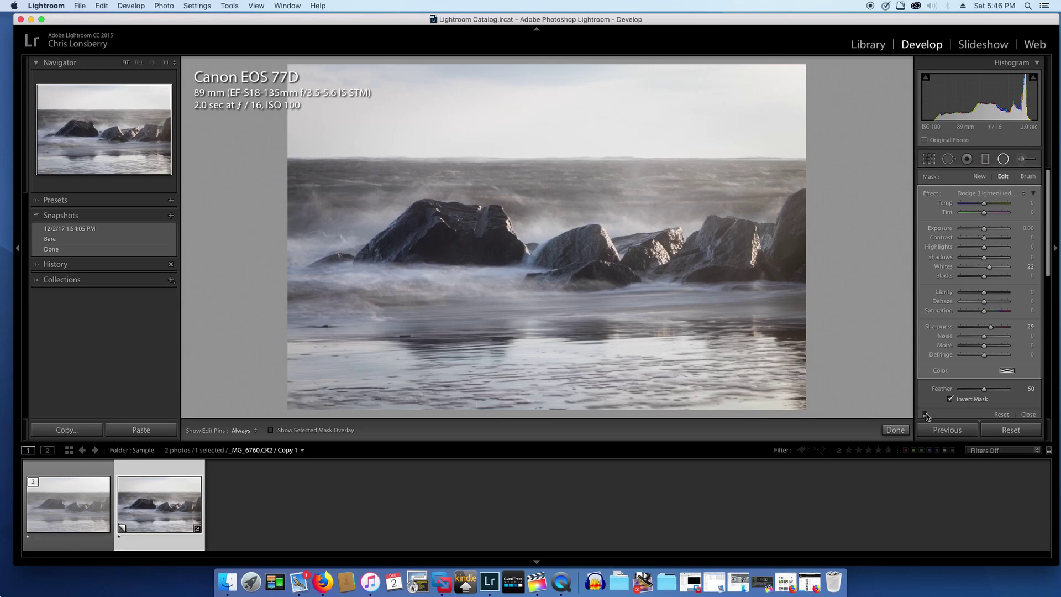
click(927, 415)
click(927, 414)
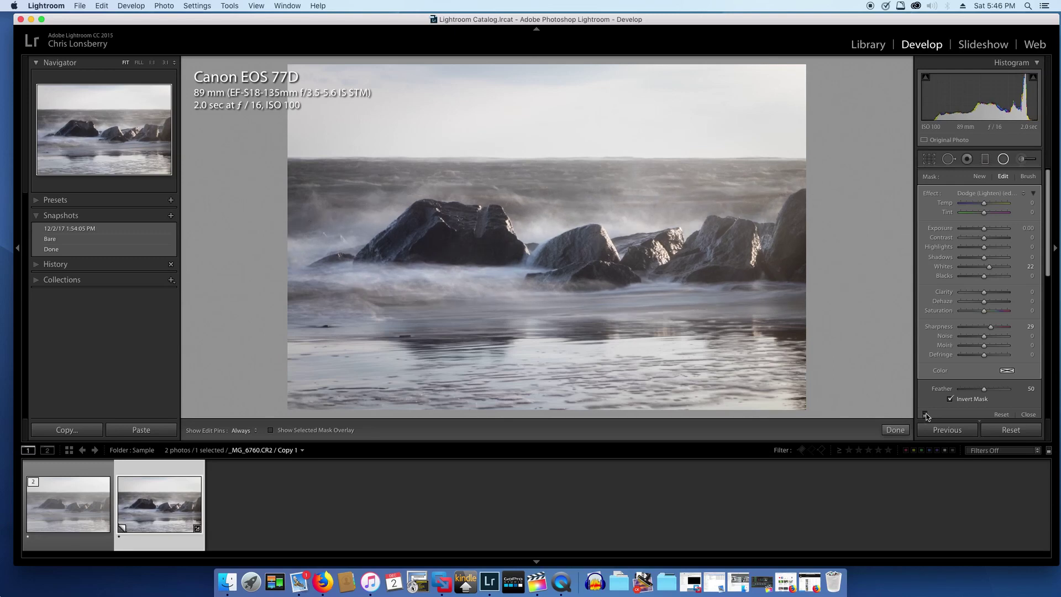
click(927, 414)
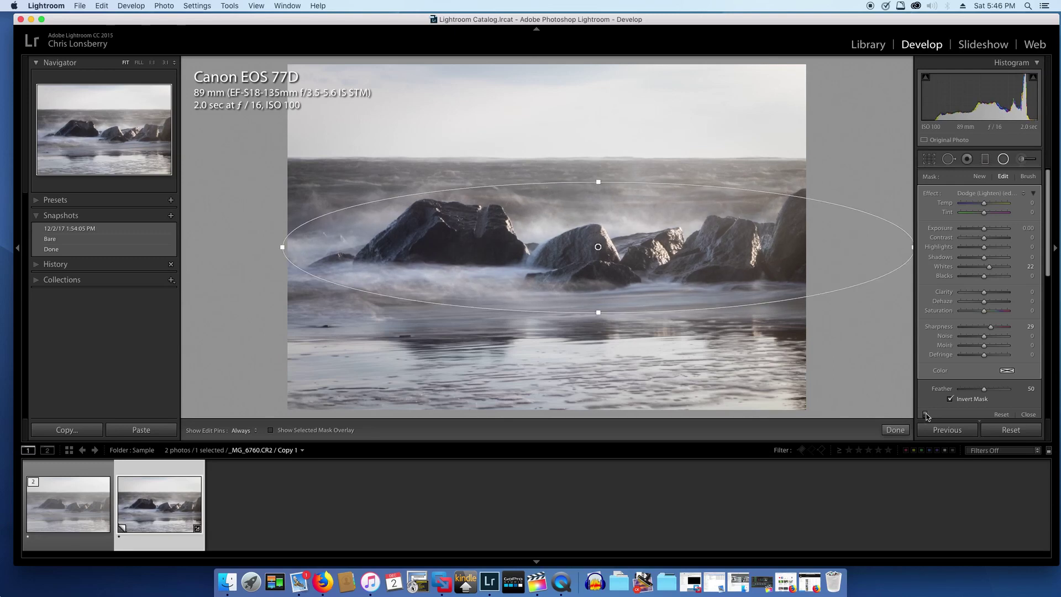
click(895, 430)
Open a copy of the photo with its Lightroom adjustments in Luminar 2018 as a 16-bit sRGB TIFF without compression
right_click(456, 228)
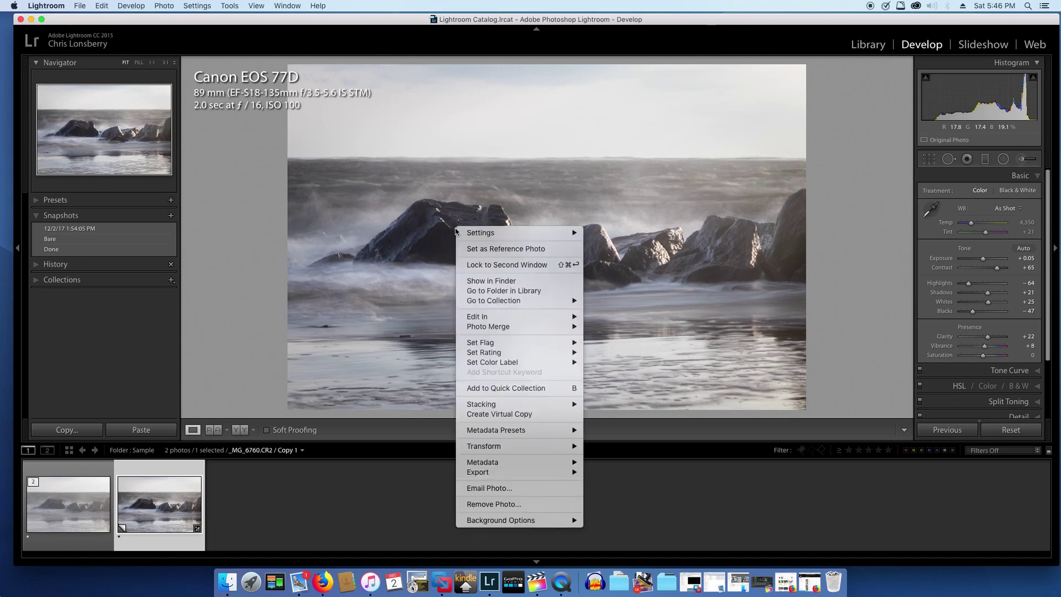
mouse_move(523, 316)
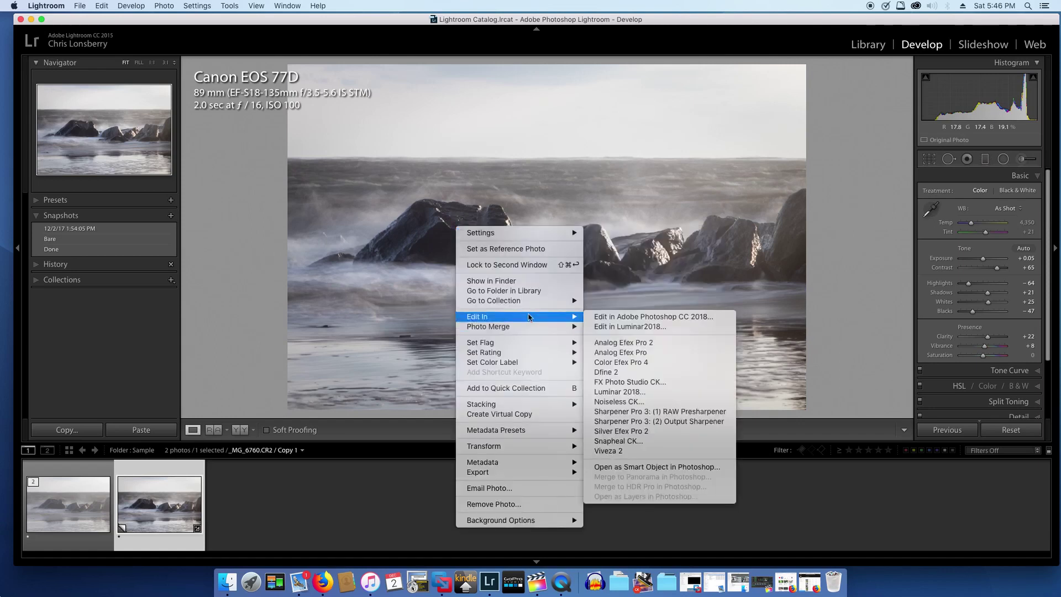
click(636, 393)
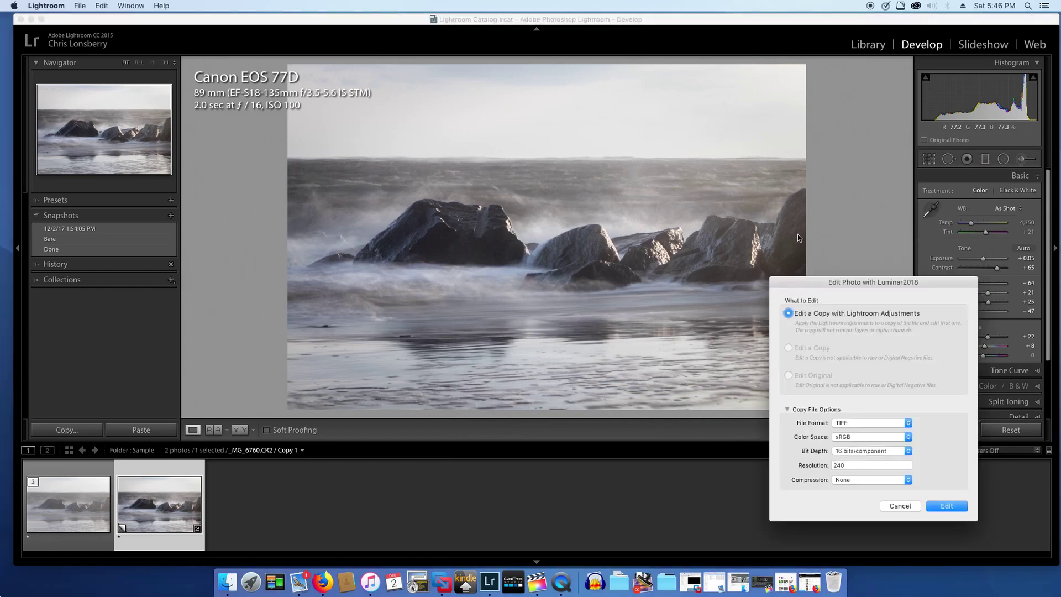
click(935, 508)
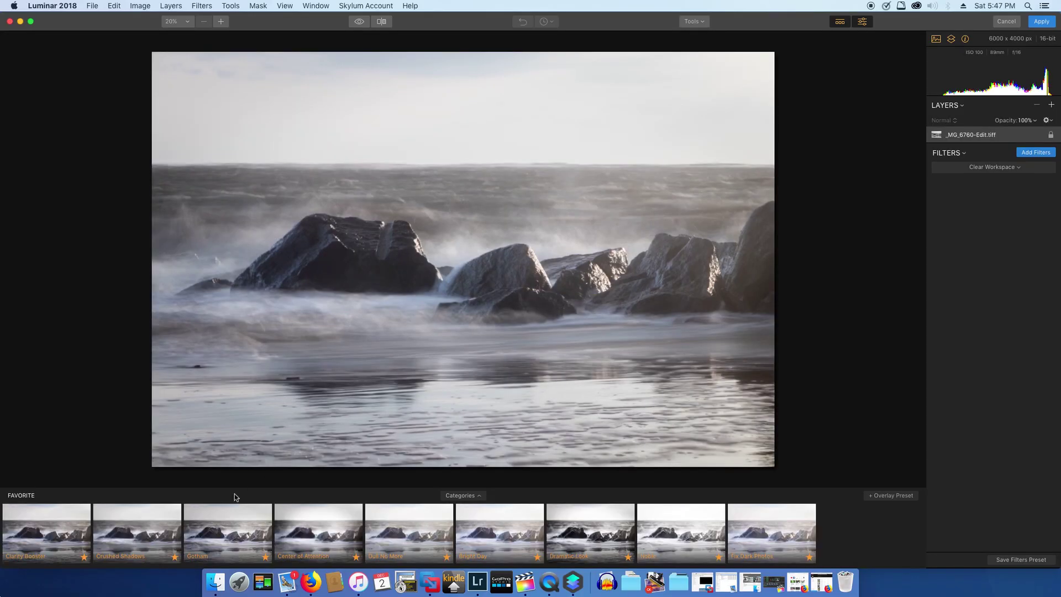
Look through the available preset categories and return to the Favorite presets
click(479, 496)
scroll(464, 443, down, 2)
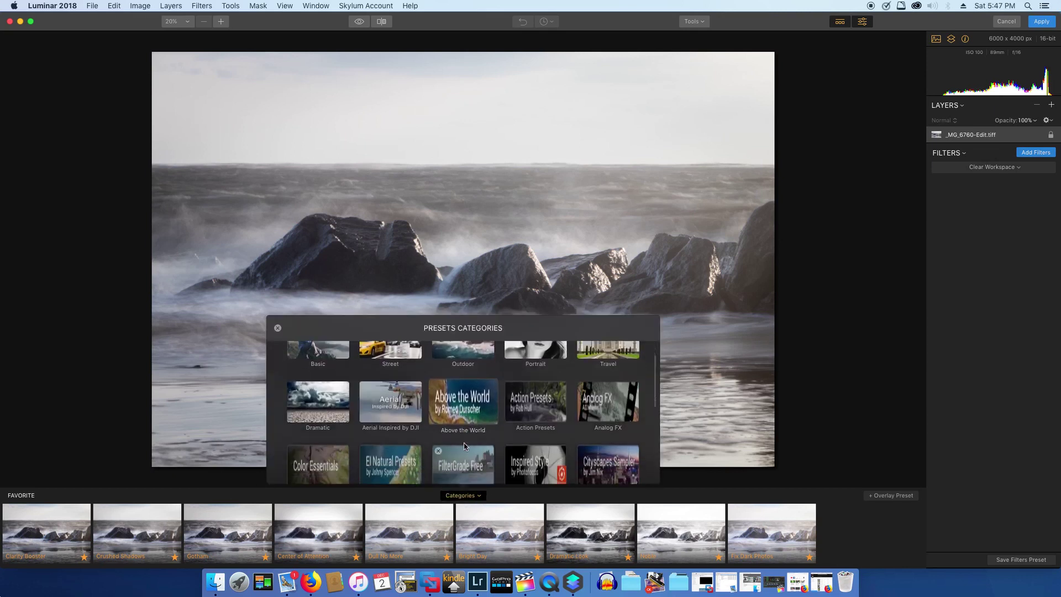
scroll(463, 443, down, 3)
scroll(464, 445, up, 5)
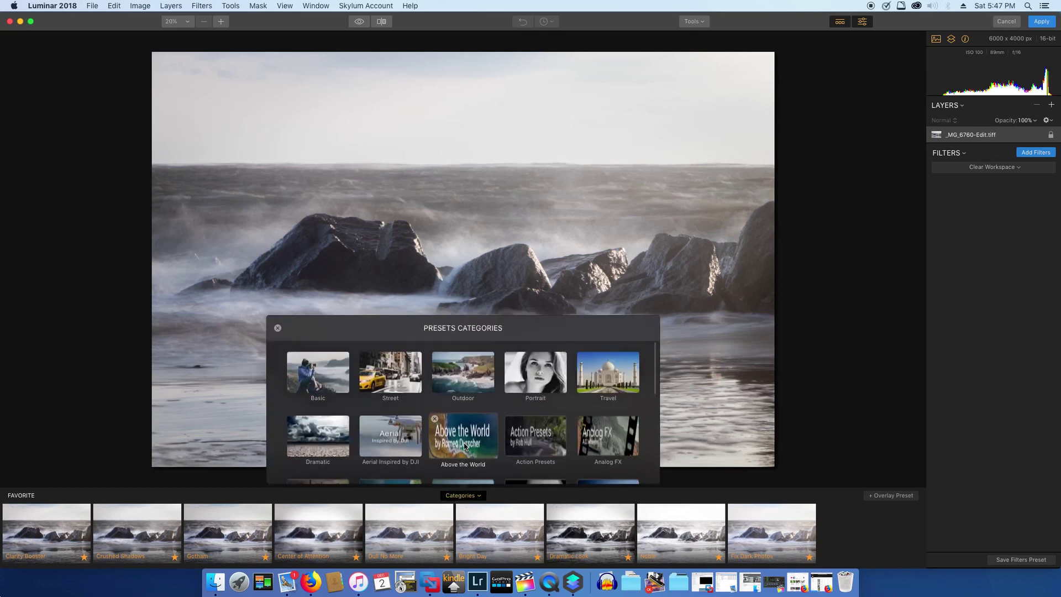
scroll(465, 445, down, 3)
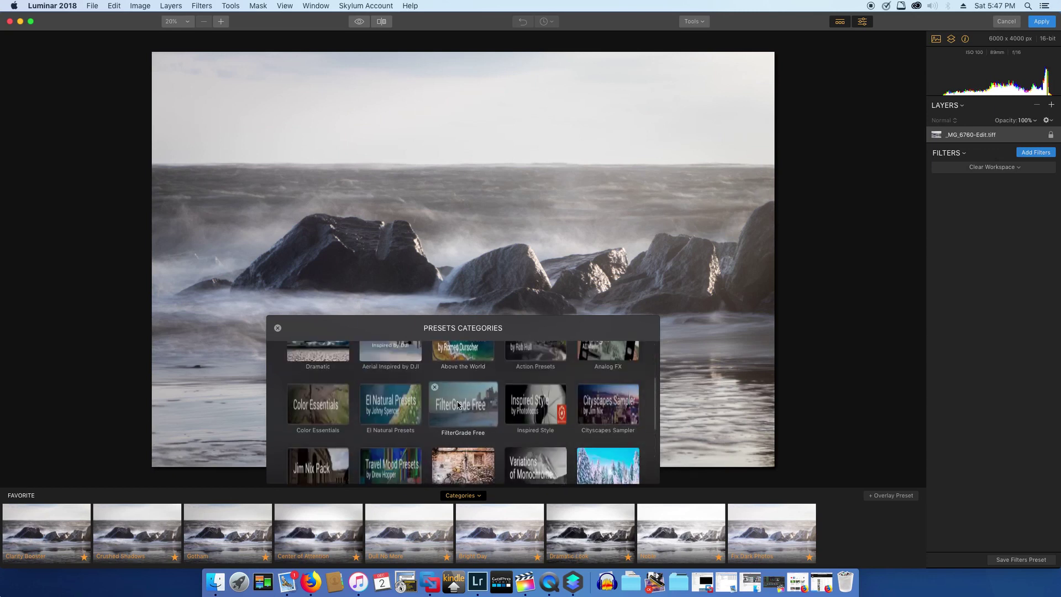
scroll(458, 405, up, 3)
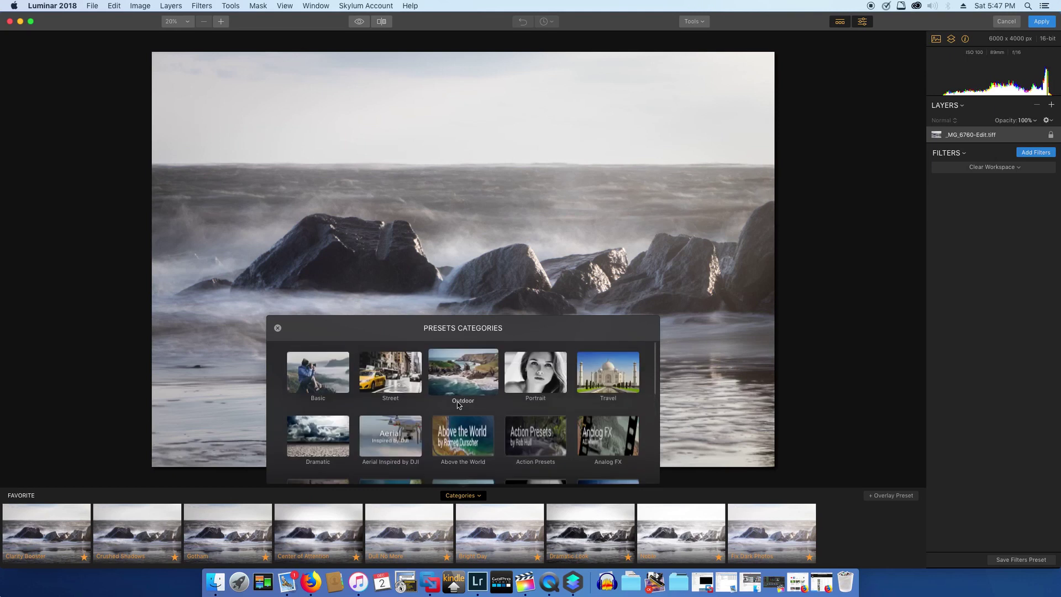
scroll(458, 404, down, 2)
scroll(458, 405, up, 2)
scroll(458, 404, down, 1)
scroll(457, 404, down, 5)
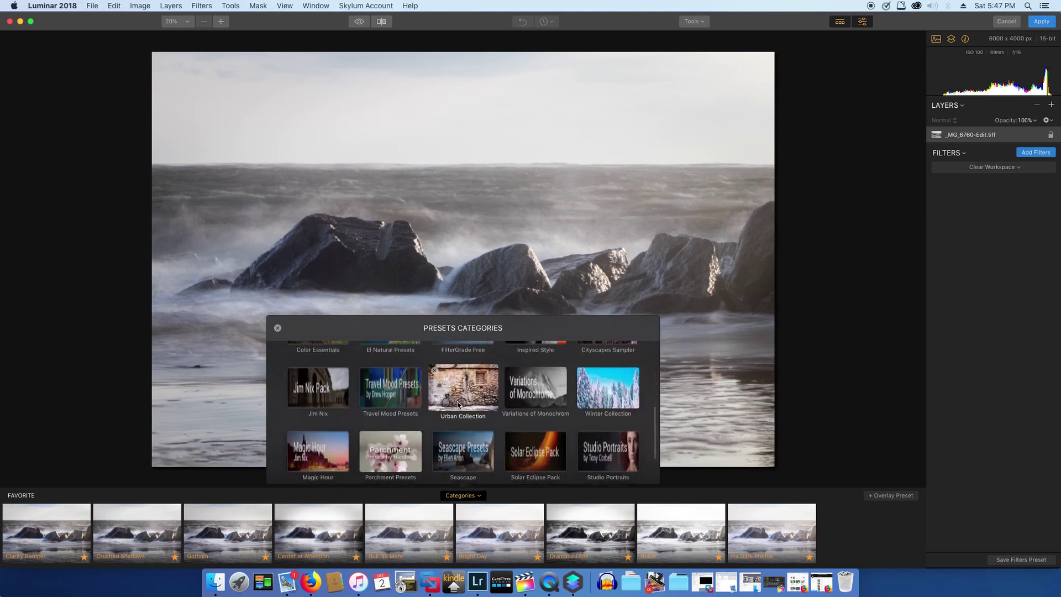
click(476, 498)
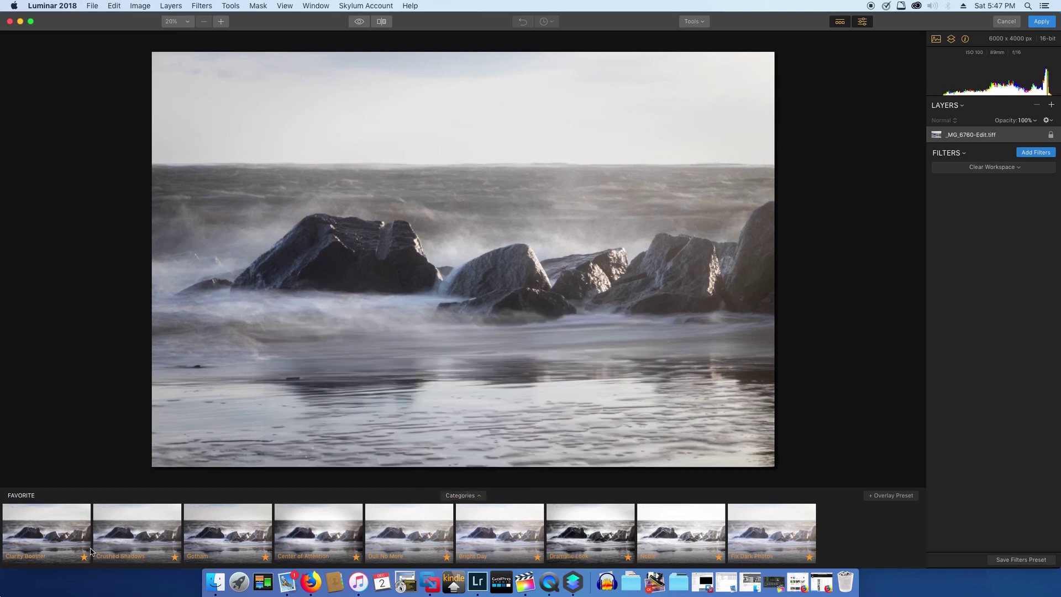
Try the favorite presets Clarity Booster, Gotham, Center of Attention, Dramatic Look and Noble on the photo
click(65, 526)
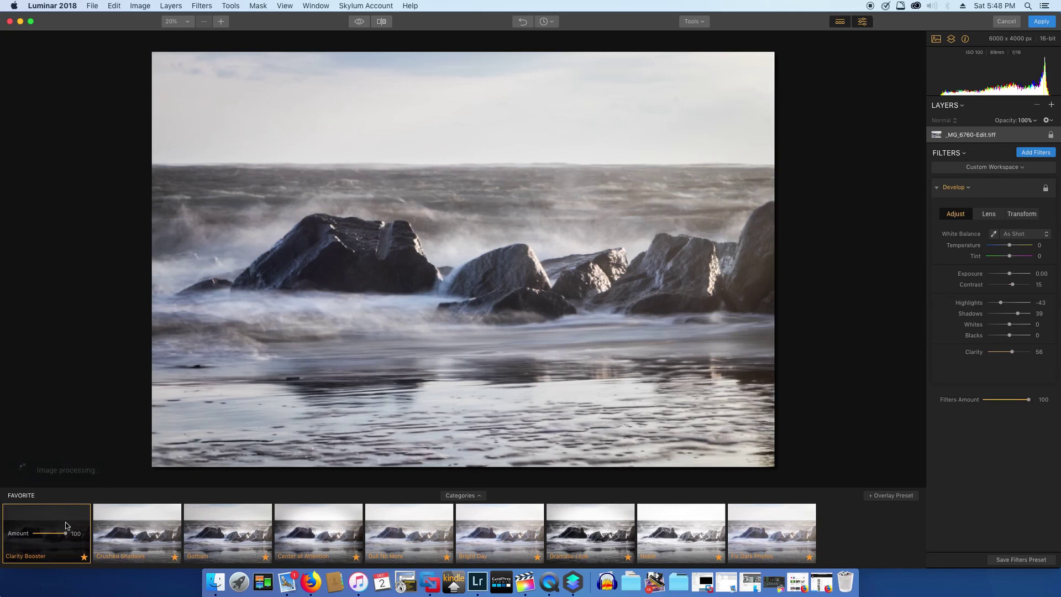
click(218, 535)
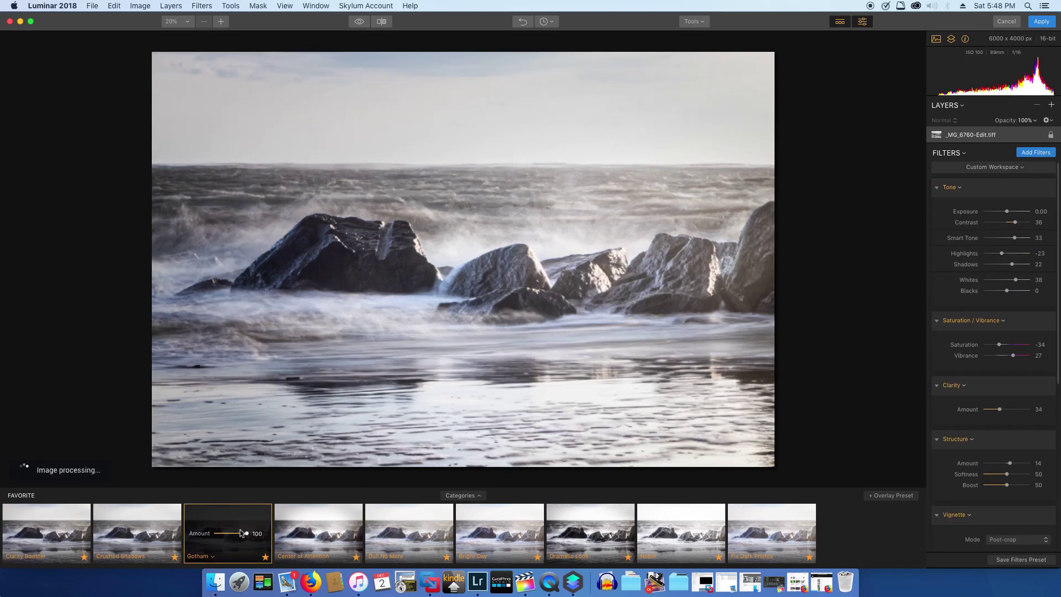
click(343, 526)
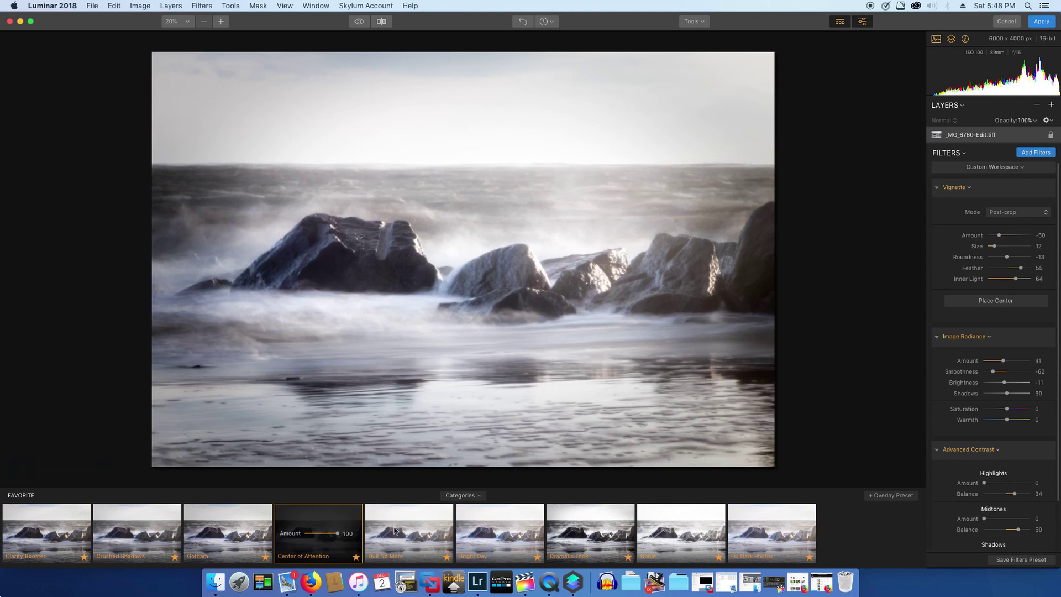
click(568, 534)
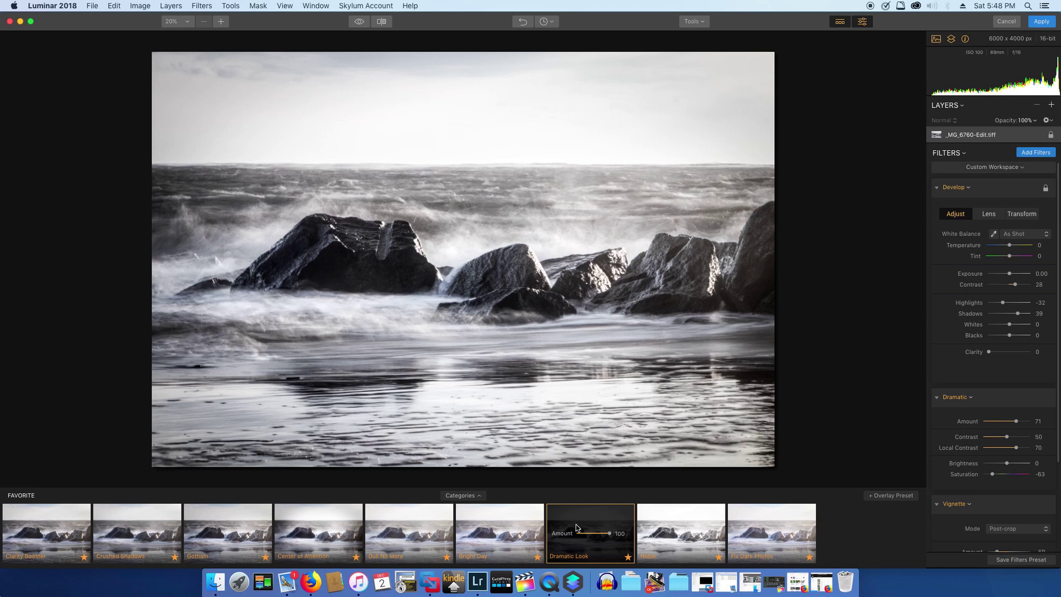
click(645, 518)
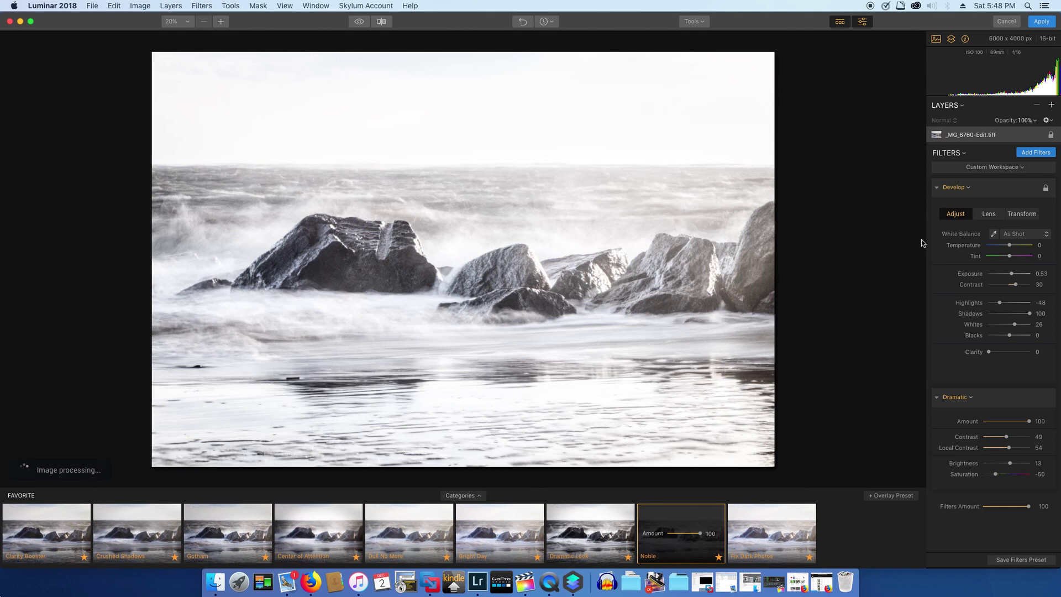
Load the Quick & Awesome workspace, try a strong Accent - AI Filter Boost of 91 and settle on 23
click(1005, 168)
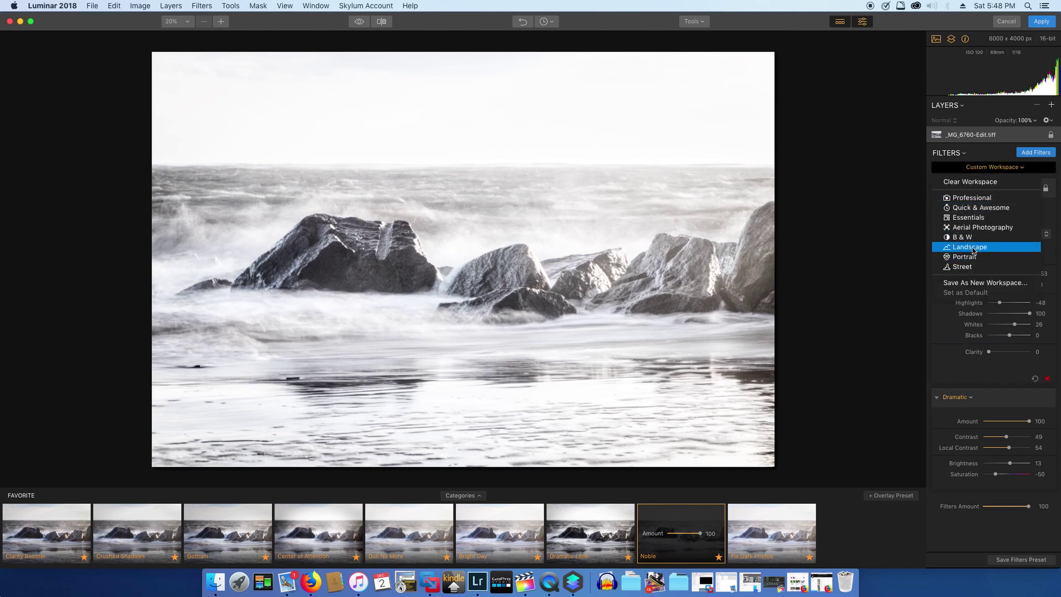
click(984, 212)
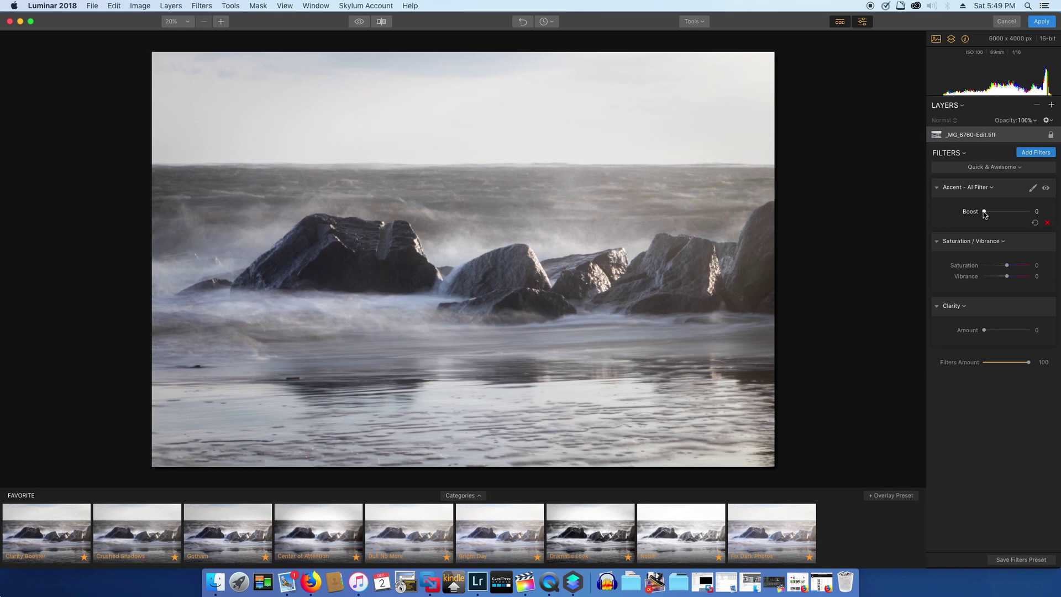
click(984, 212)
drag(984, 215, 1025, 214)
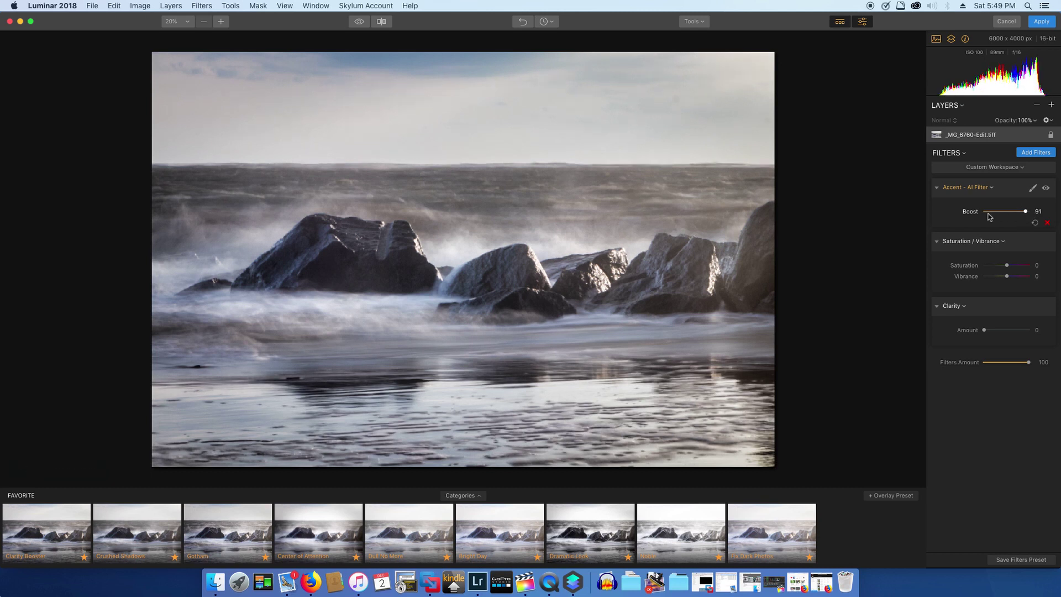
drag(1027, 213, 998, 220)
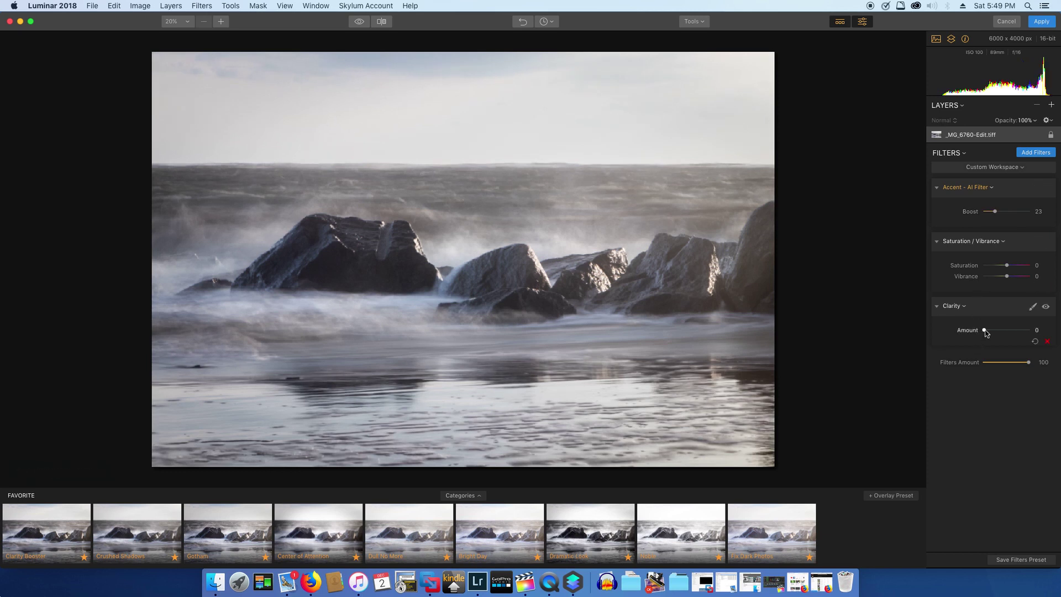
Set the Clarity amount to 17 and Saturation to 18, and compare the photo before and after the edits
drag(985, 332, 994, 334)
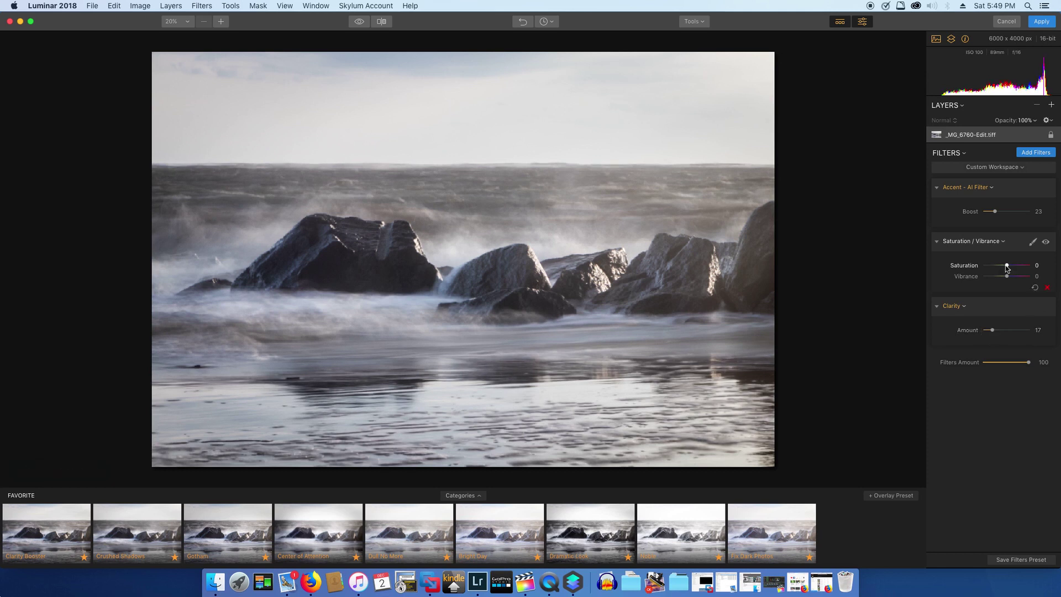
drag(1007, 268, 1012, 268)
click(359, 22)
click(359, 22)
click(360, 21)
click(359, 21)
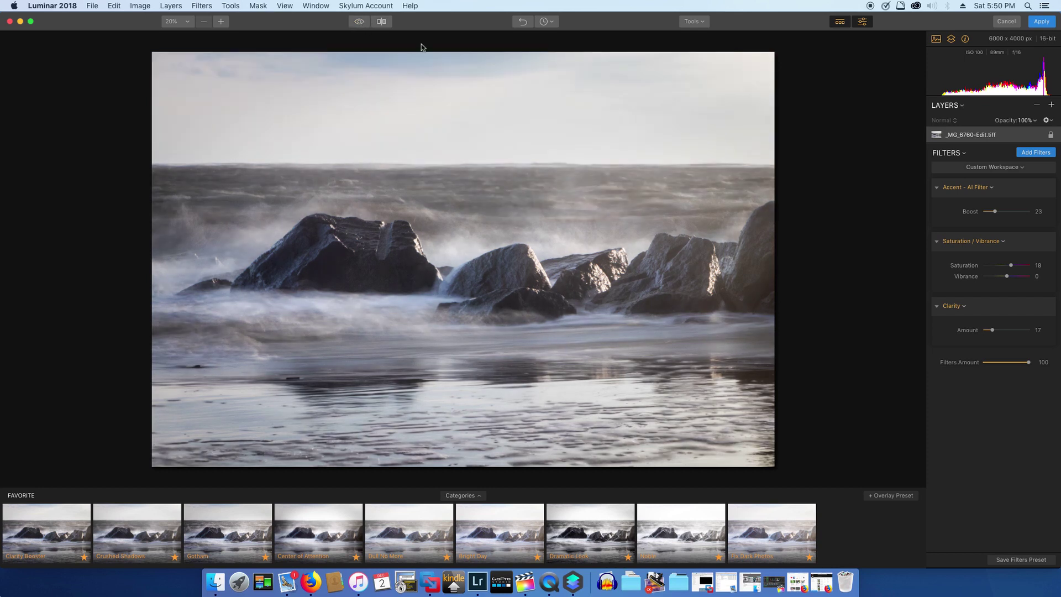
Add a Remove Color Cast filter, try the Auto #1 method, and settle on Auto #2 with an Amount of 20
click(1032, 156)
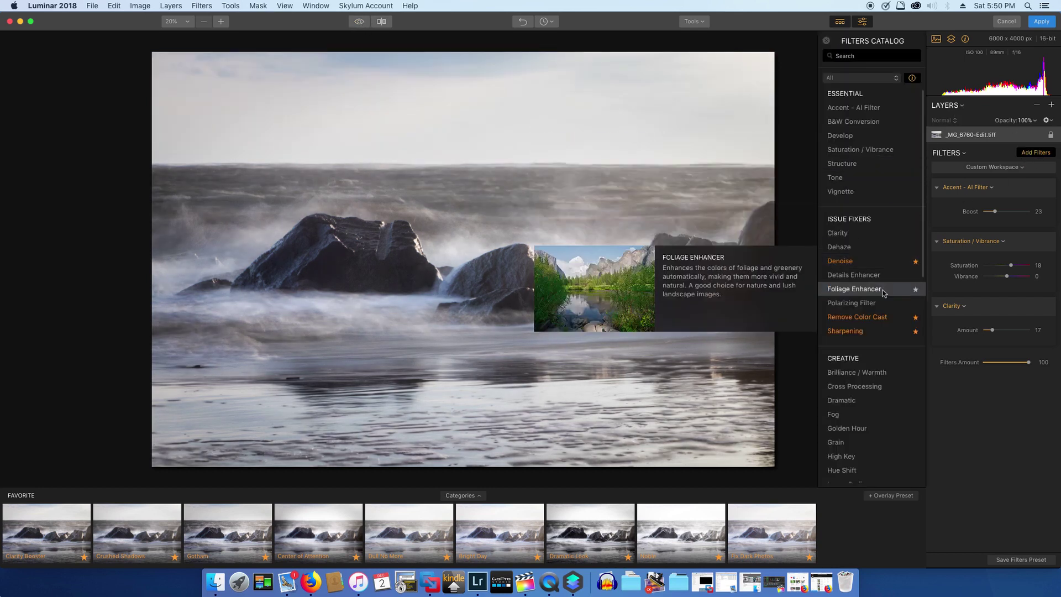
click(867, 319)
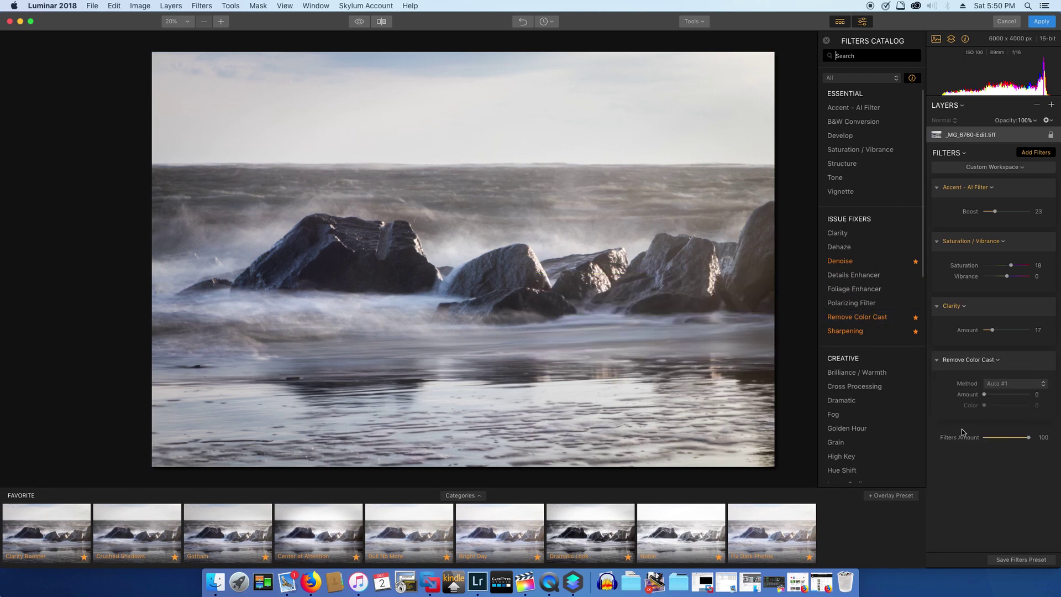
click(1024, 385)
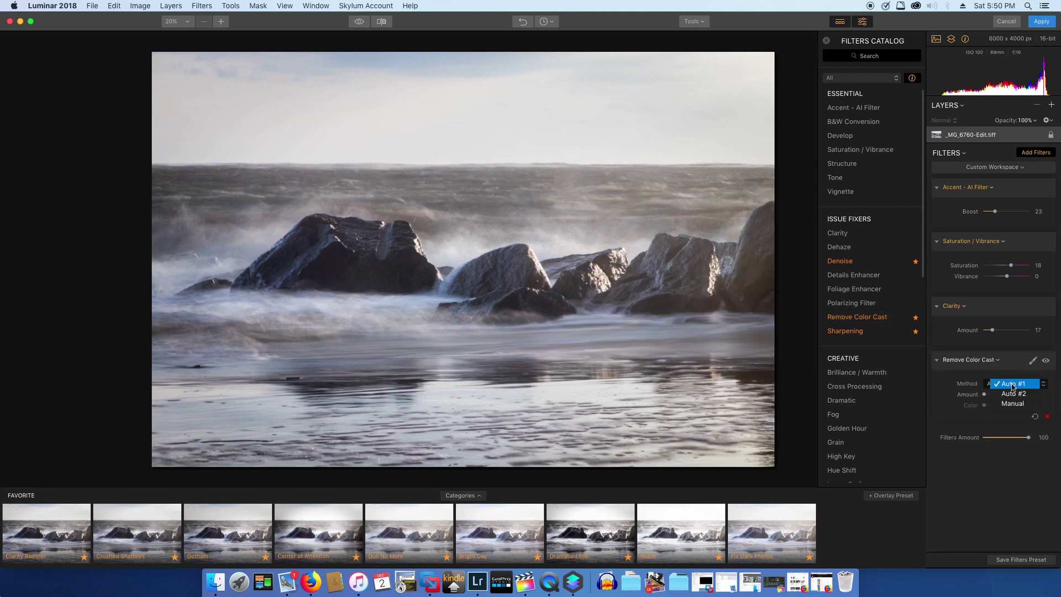
click(1003, 383)
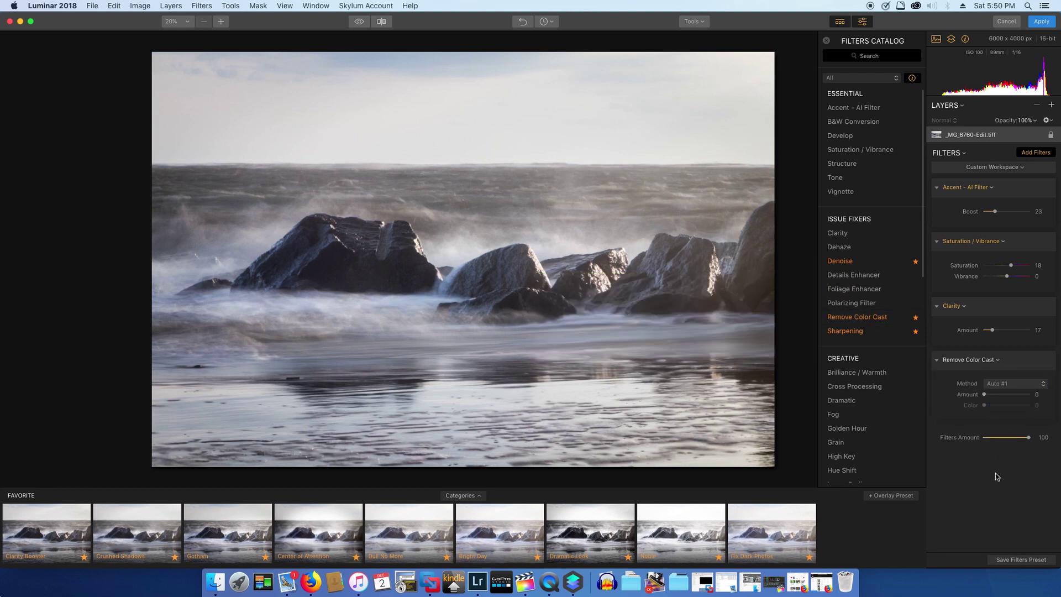
click(1003, 387)
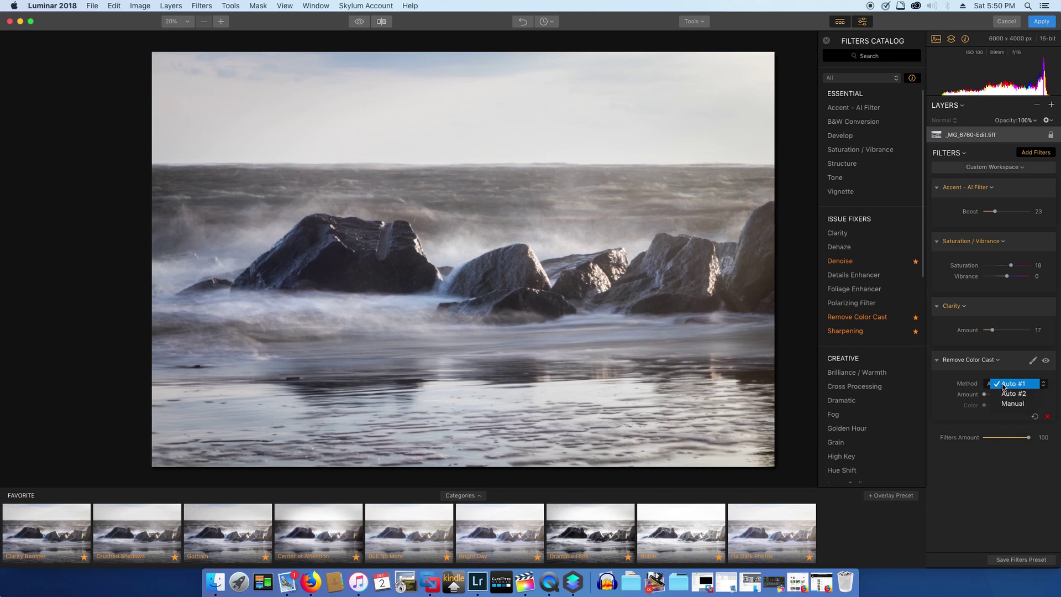
click(1004, 385)
mouse_move(985, 397)
mouse_down()
mouse_move(1046, 398)
mouse_move(976, 396)
mouse_move(996, 399)
mouse_up()
click(998, 384)
click(1003, 394)
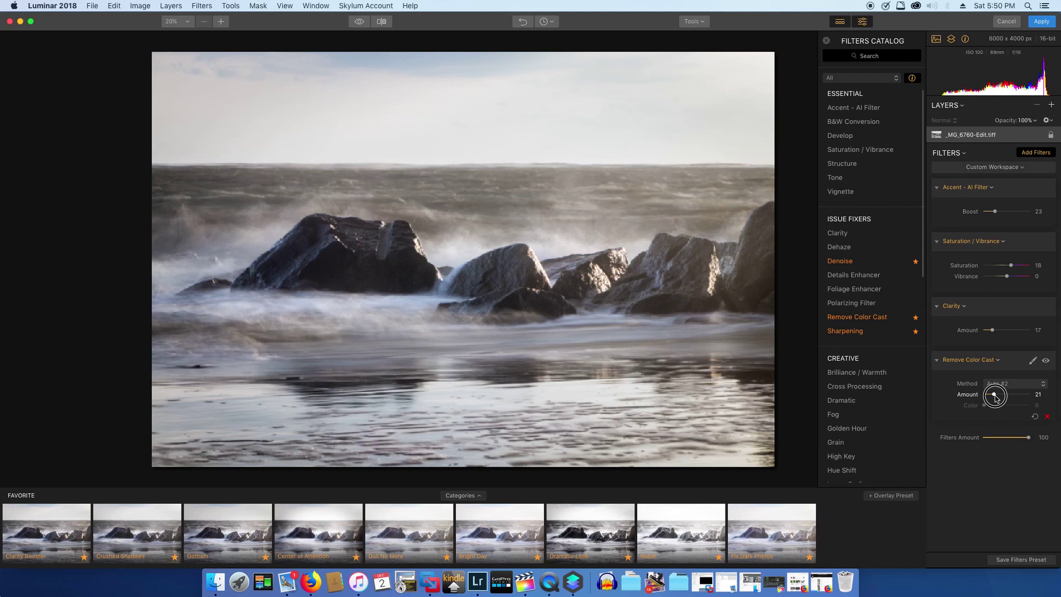
drag(996, 399, 995, 397)
Compare the edited photo with the original, and check it with the Clarity filter off and on
key(shift+backslash)
drag(463, 268, 476, 317)
key(shift+backslash)
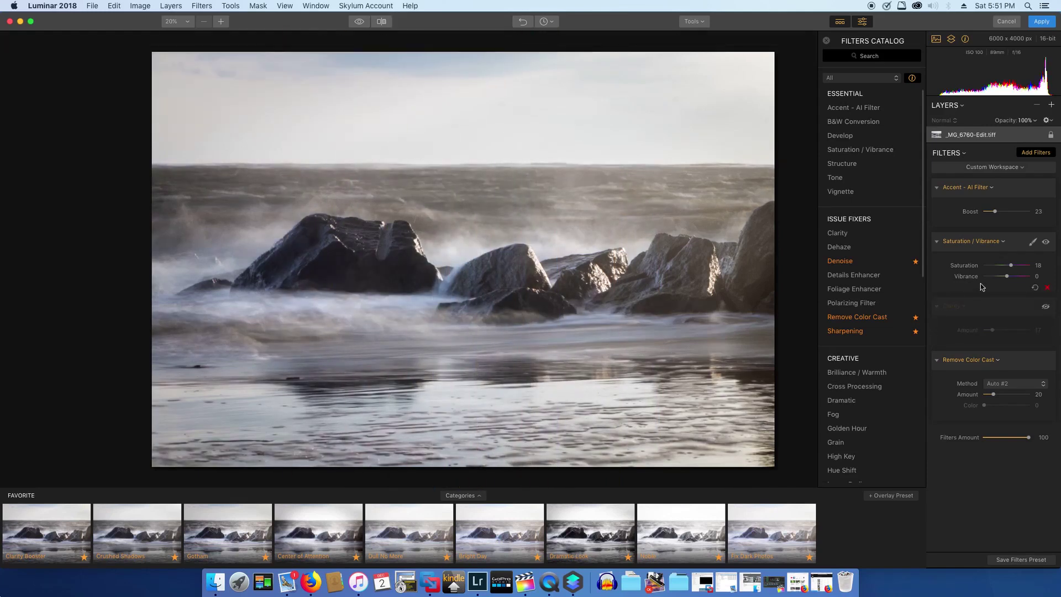
click(1046, 307)
click(1046, 308)
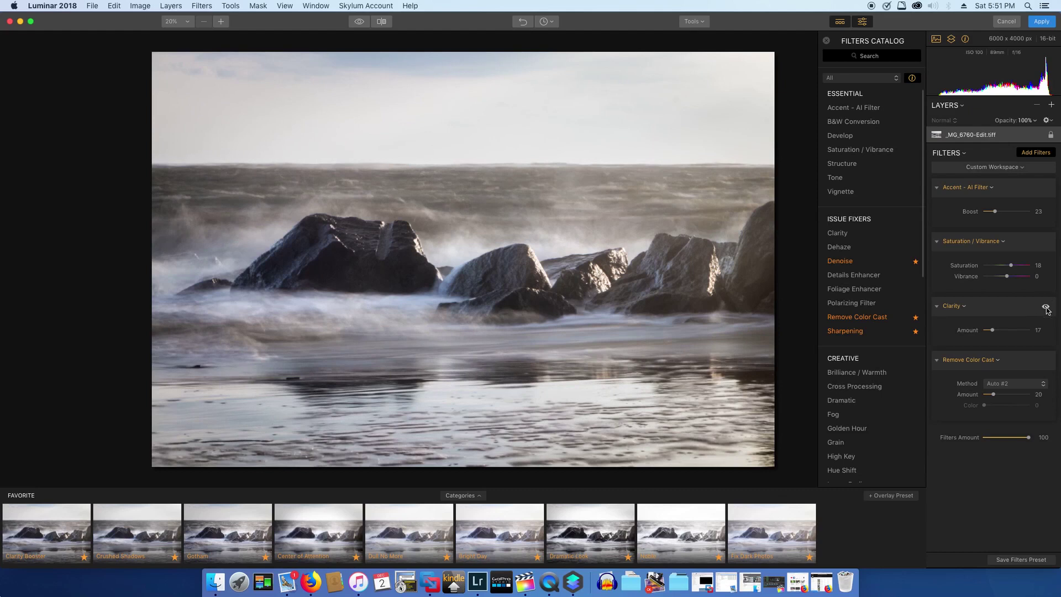
click(1046, 308)
click(1047, 309)
click(1047, 309)
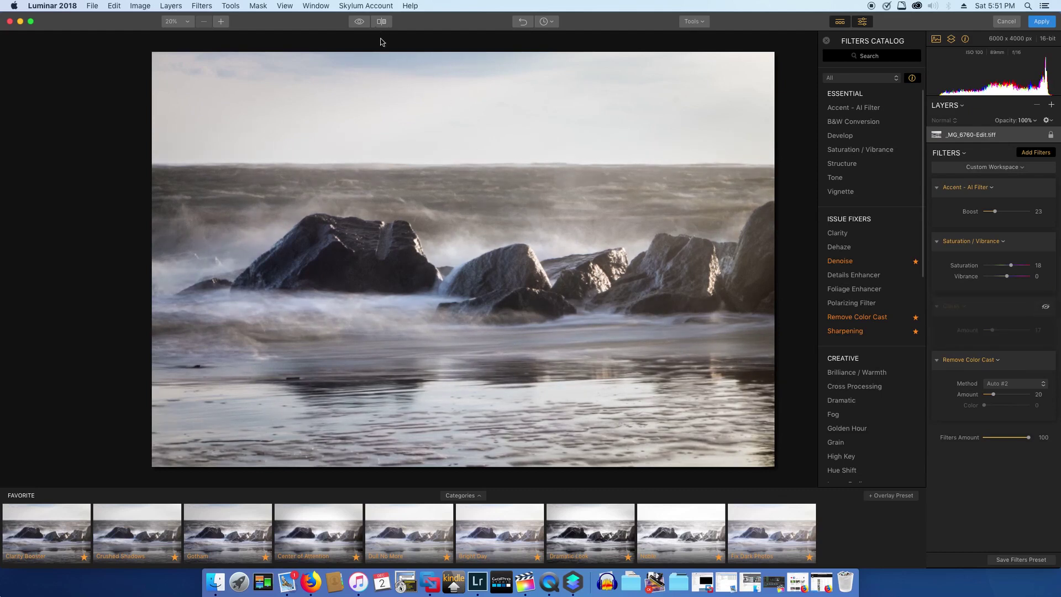
Compare the photo before and after all edits with Clarity disabled, and re-enable the Clarity filter
click(359, 24)
click(359, 24)
click(360, 23)
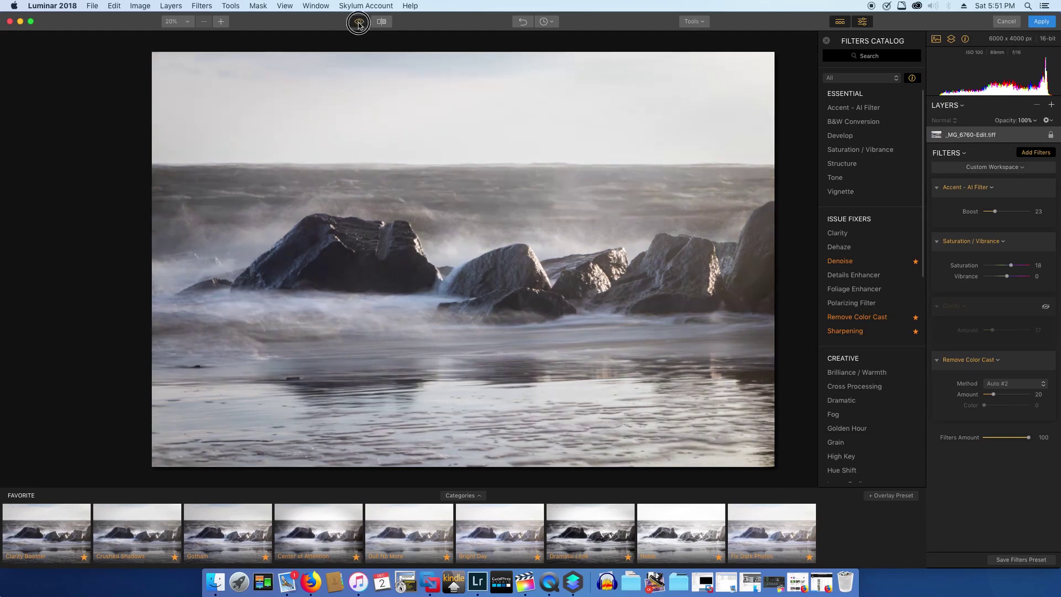
click(1046, 306)
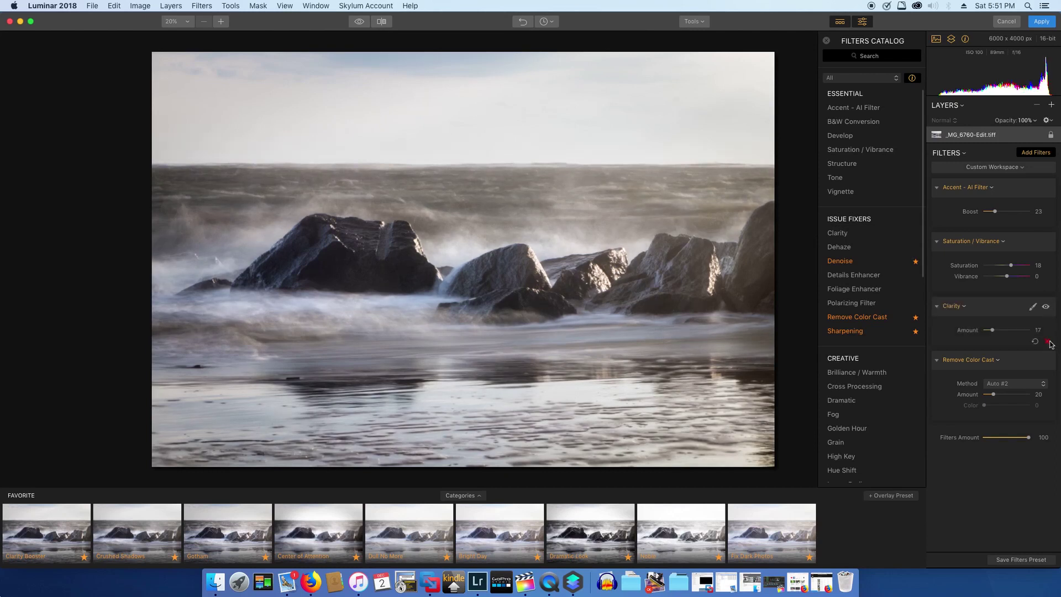
Remove the Clarity filter and add a Vignette filter with an Amount of -65 and Inner Light of 23
click(1048, 342)
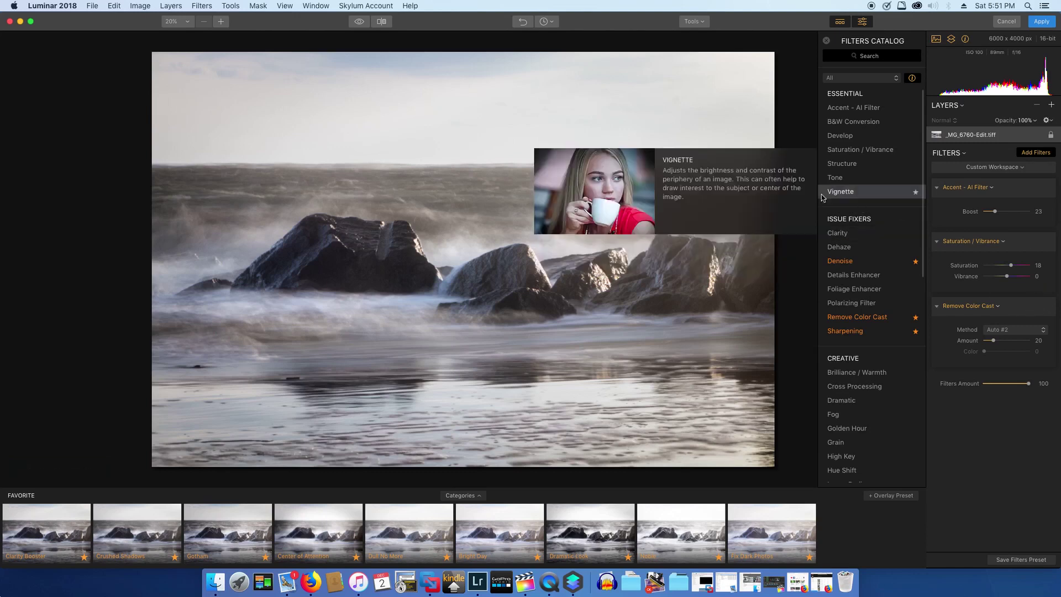
click(843, 192)
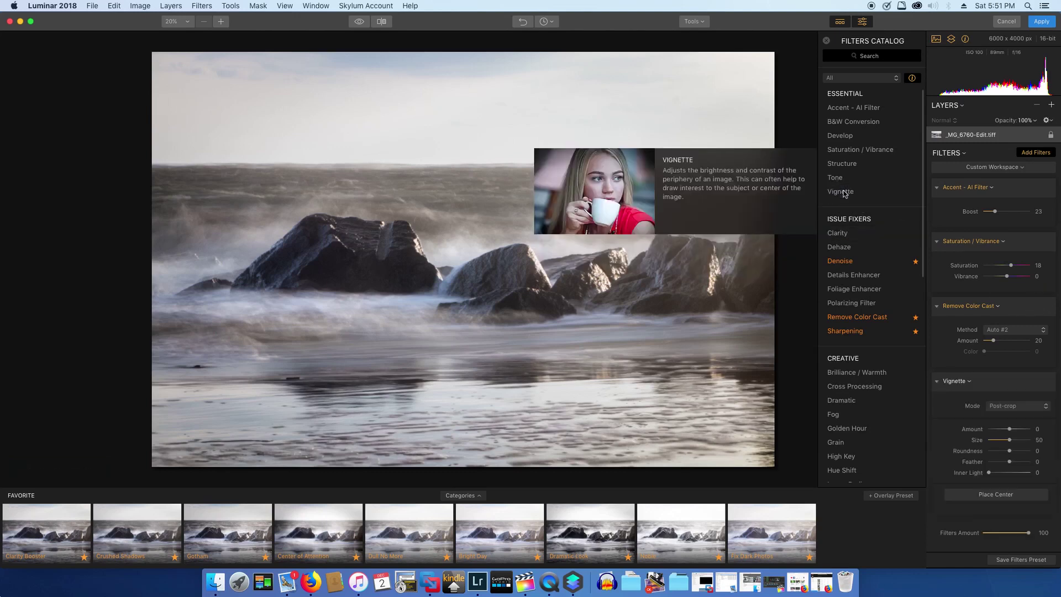
drag(1007, 429, 997, 433)
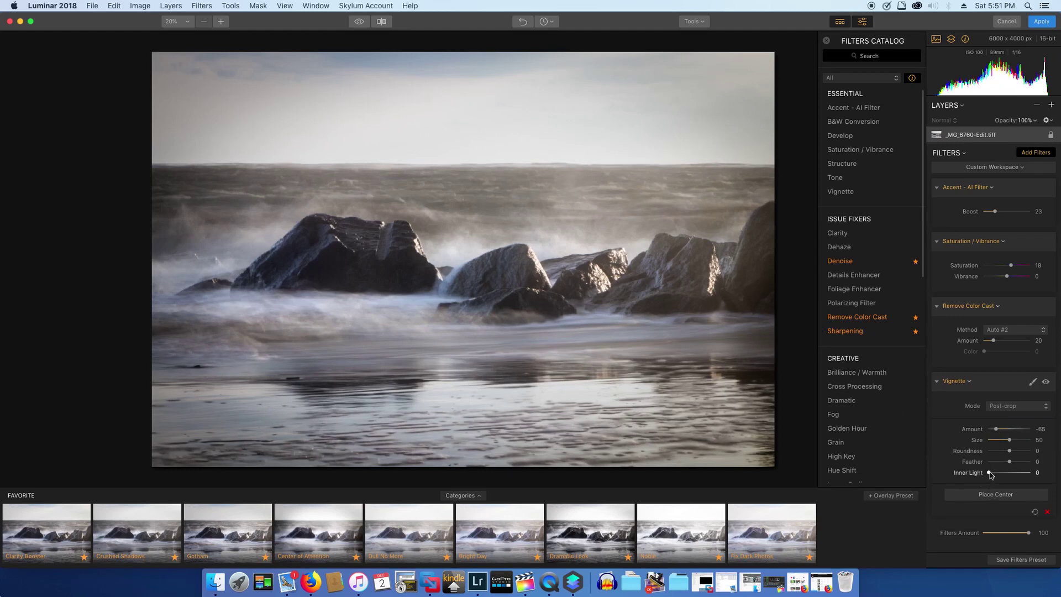
drag(990, 473, 1000, 473)
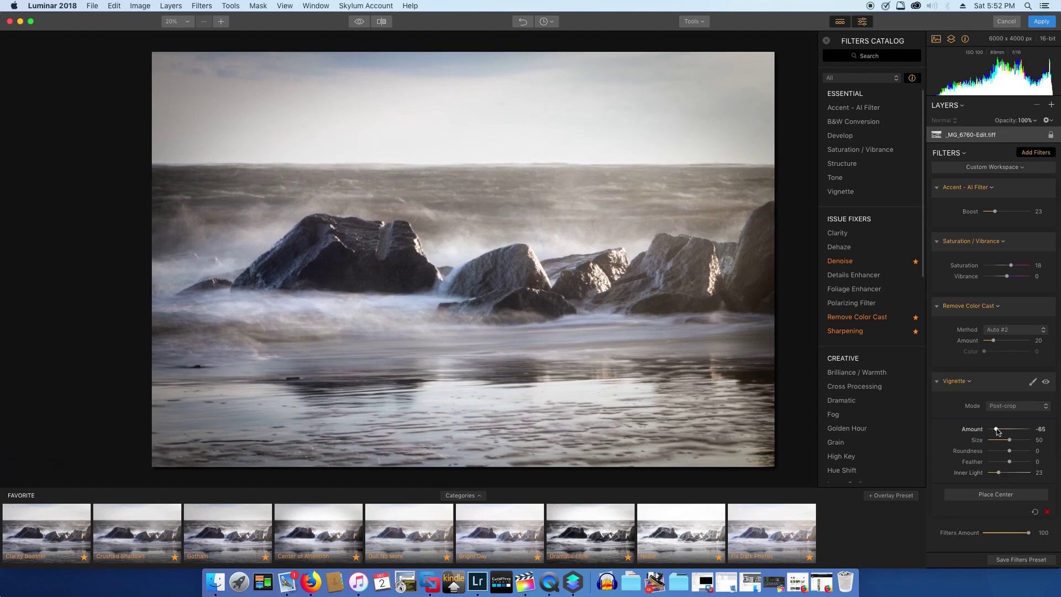
Set the Vignette Amount to -35, checking the photo with the vignette off and on
click(1046, 382)
click(1046, 382)
drag(1002, 434, 1003, 431)
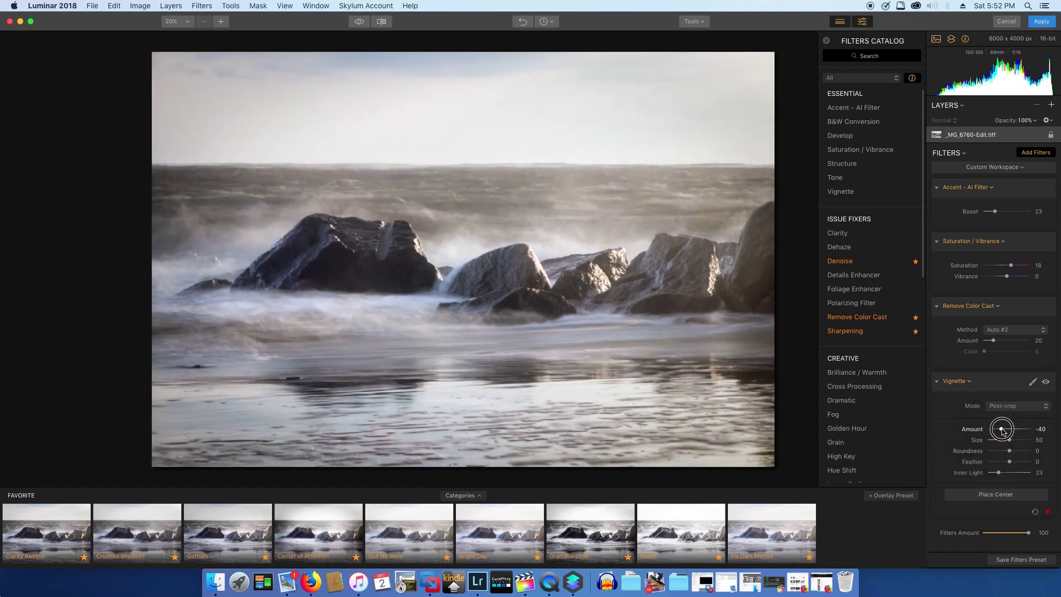
click(1046, 382)
click(1046, 383)
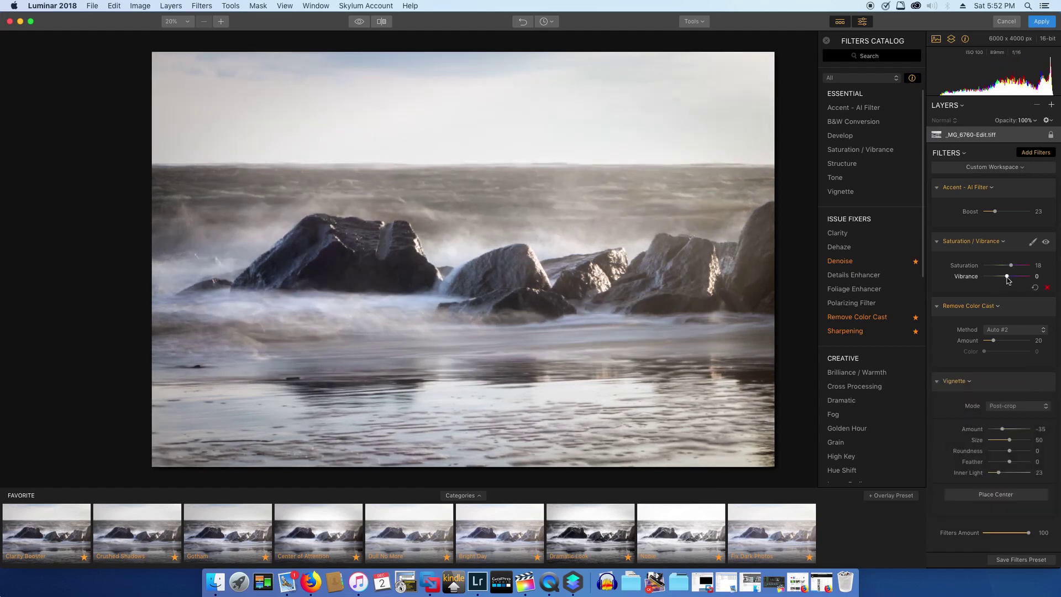
Set Vibrance to 10 and add a Polarizing Filter with an Amount of 17
drag(1007, 278, 1009, 279)
drag(1010, 279, 1010, 280)
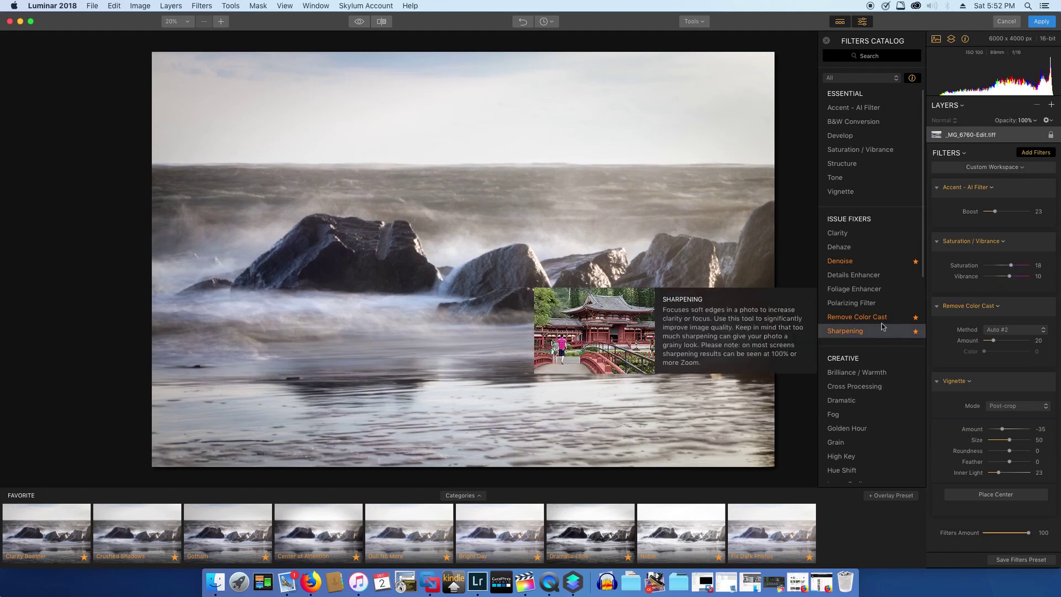
click(859, 304)
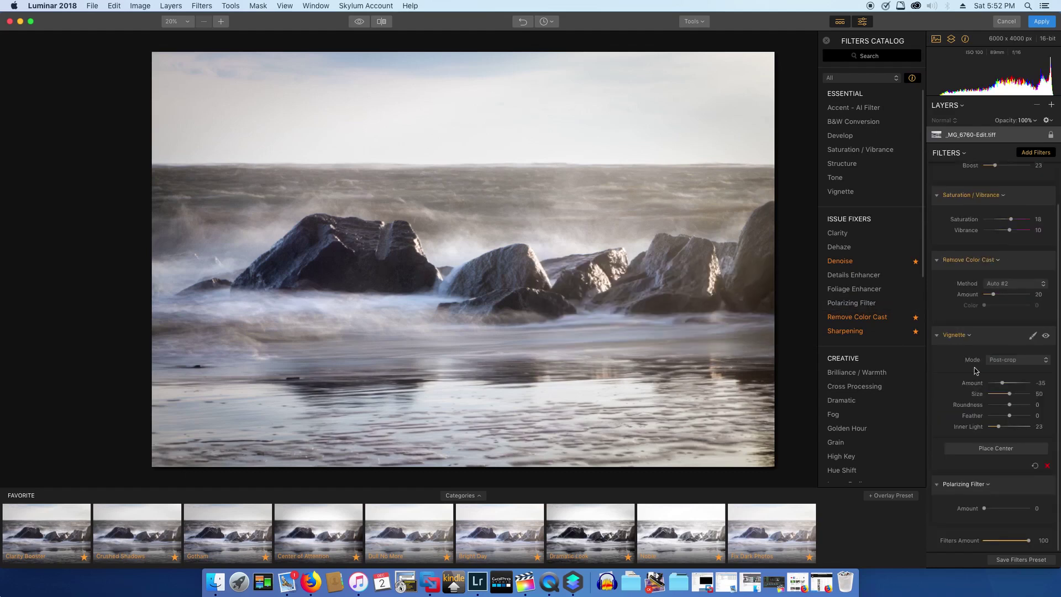
drag(984, 509, 994, 510)
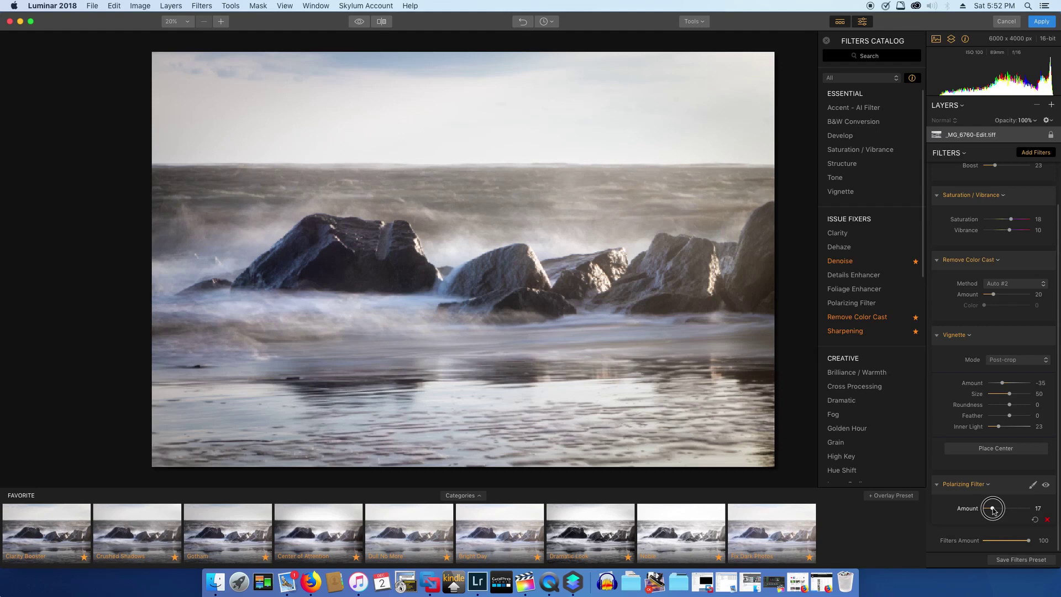
drag(993, 509, 993, 509)
Compare the photo with the Polarizing Filter off and on
click(1046, 485)
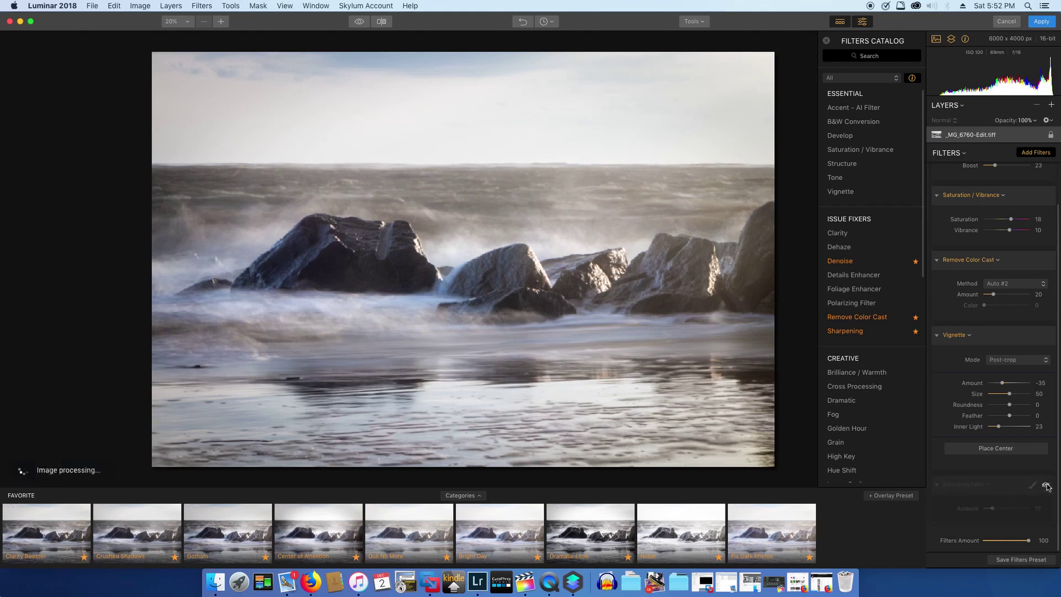
click(1045, 485)
click(1046, 485)
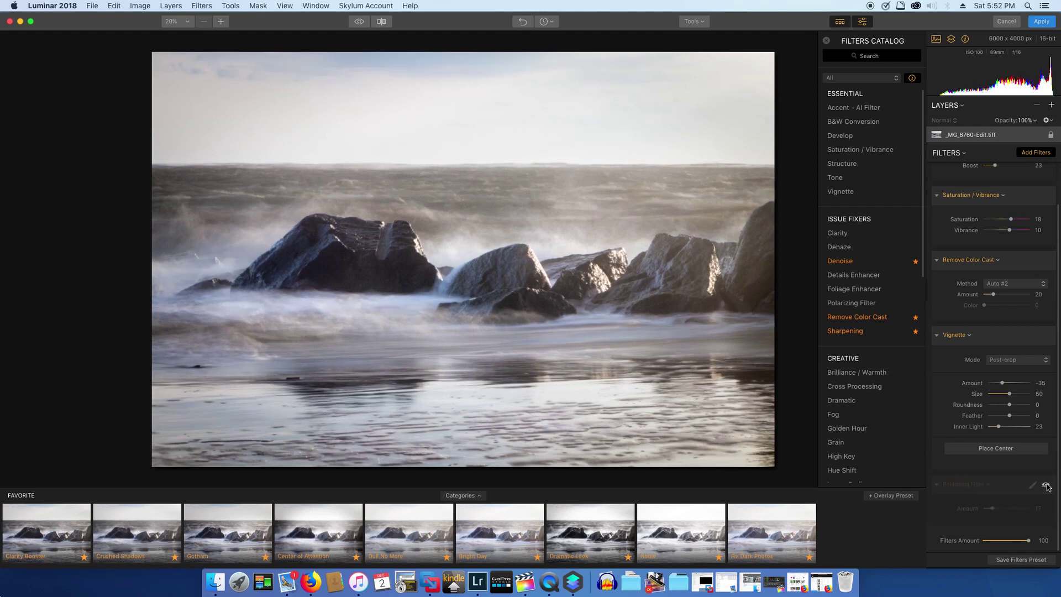
click(1046, 485)
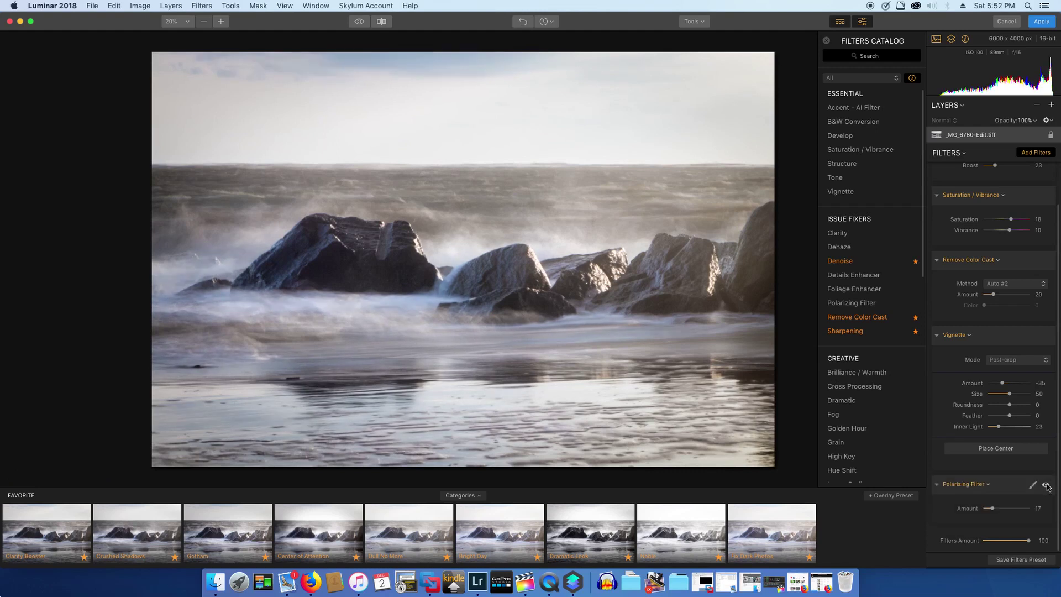
click(1046, 485)
click(1046, 485)
Apply the Luminar edits to return to Lightroom, and view the original, the virtual copy and the edited TIFF in turn
scroll(1048, 487, down, 5)
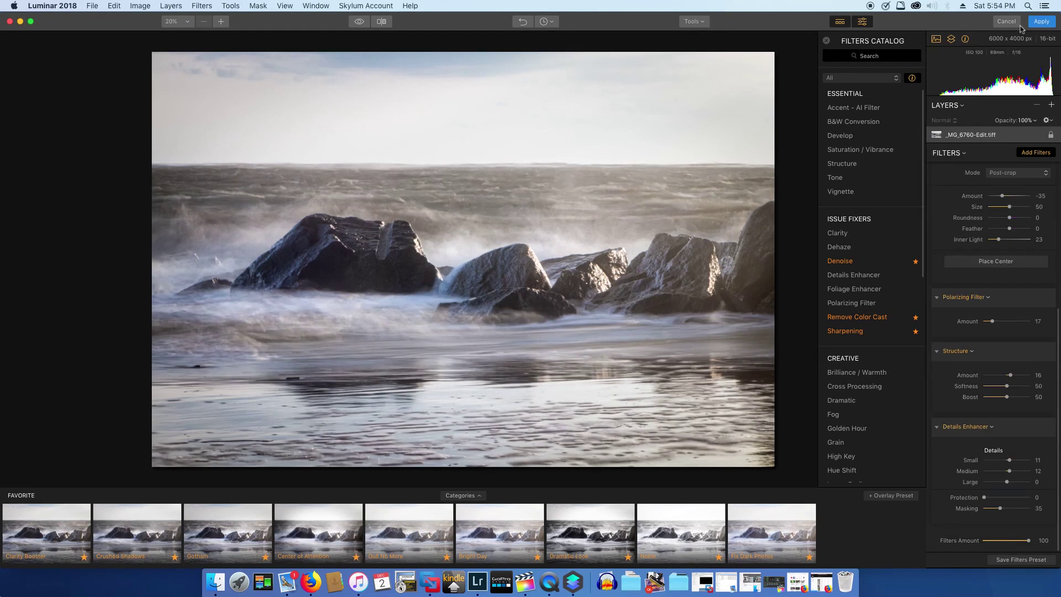
click(1041, 22)
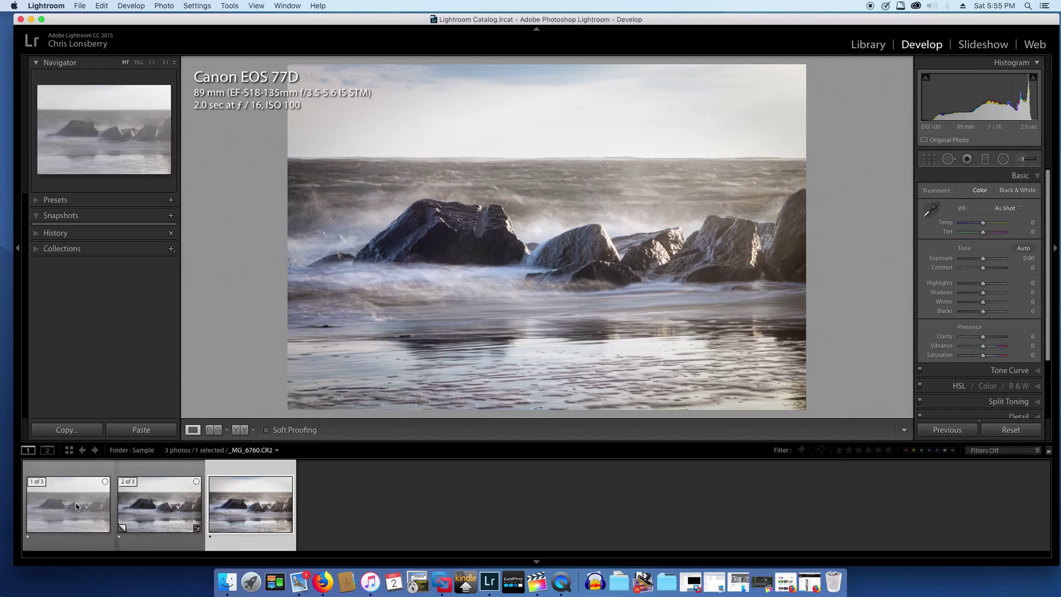
click(75, 503)
click(157, 515)
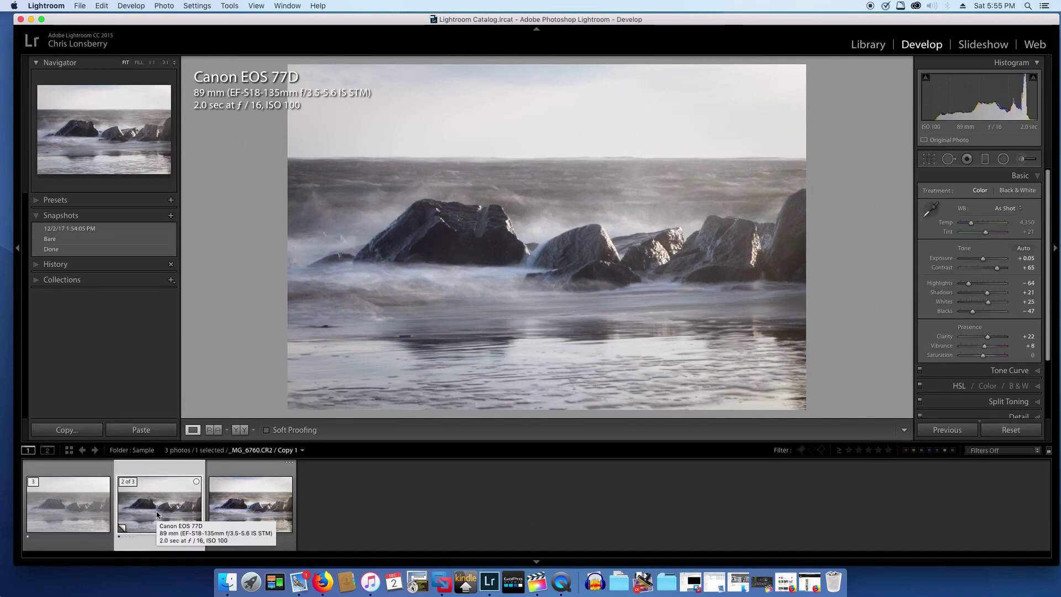
click(239, 511)
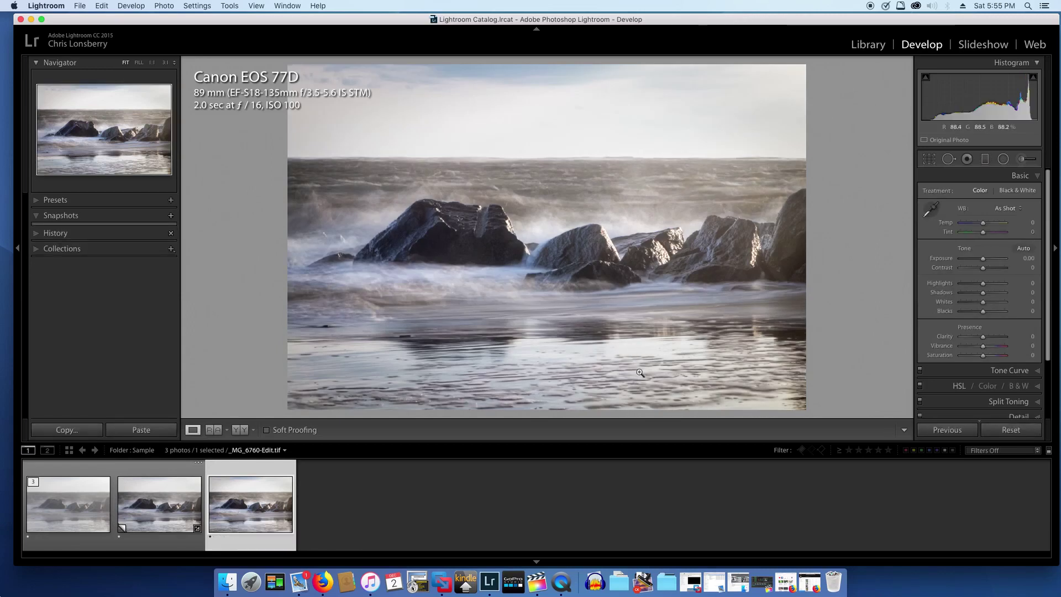
Send the Luminar-edited TIFF from Lightroom to Dfine 2 for noise reduction
right_click(503, 254)
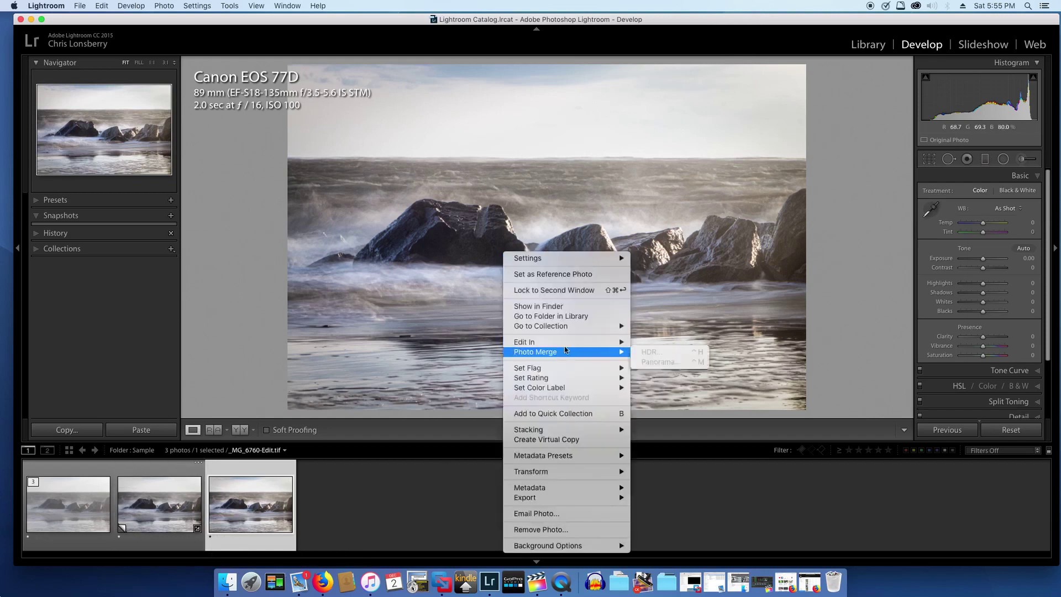
mouse_move(565, 345)
click(654, 398)
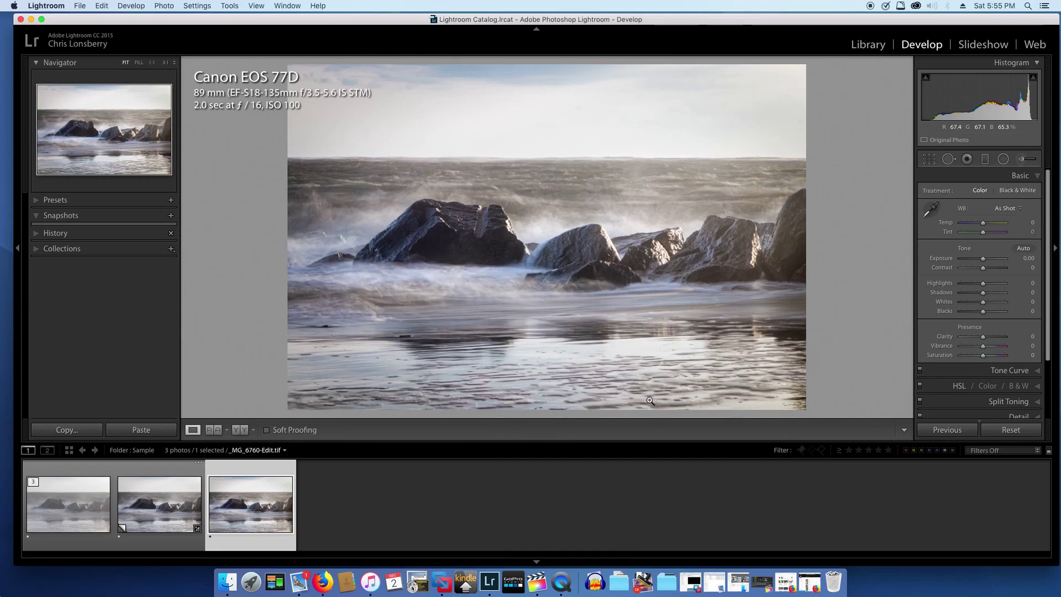
key(Return)
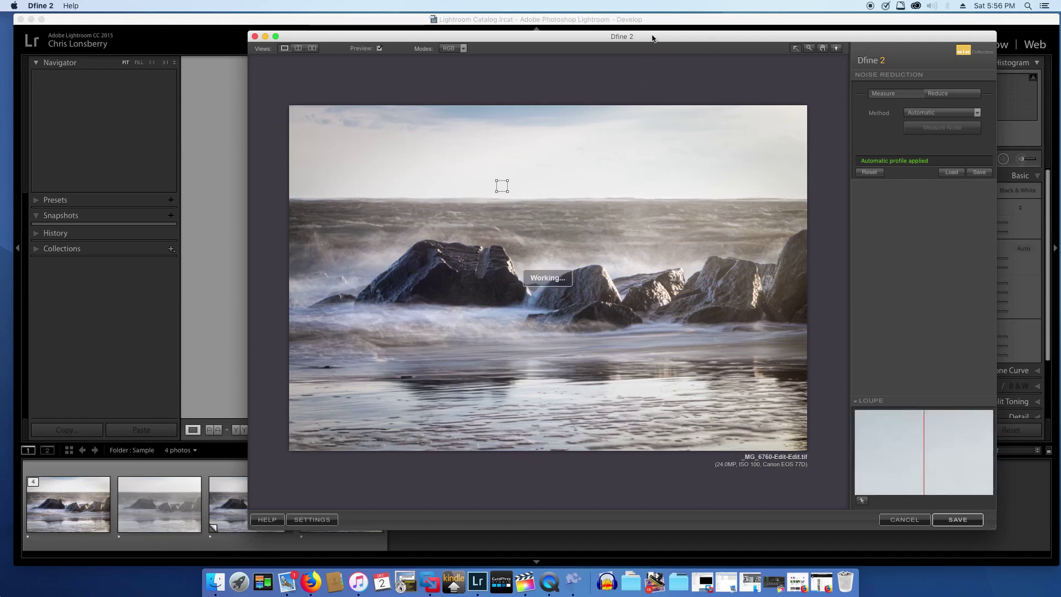
drag(653, 38, 563, 47)
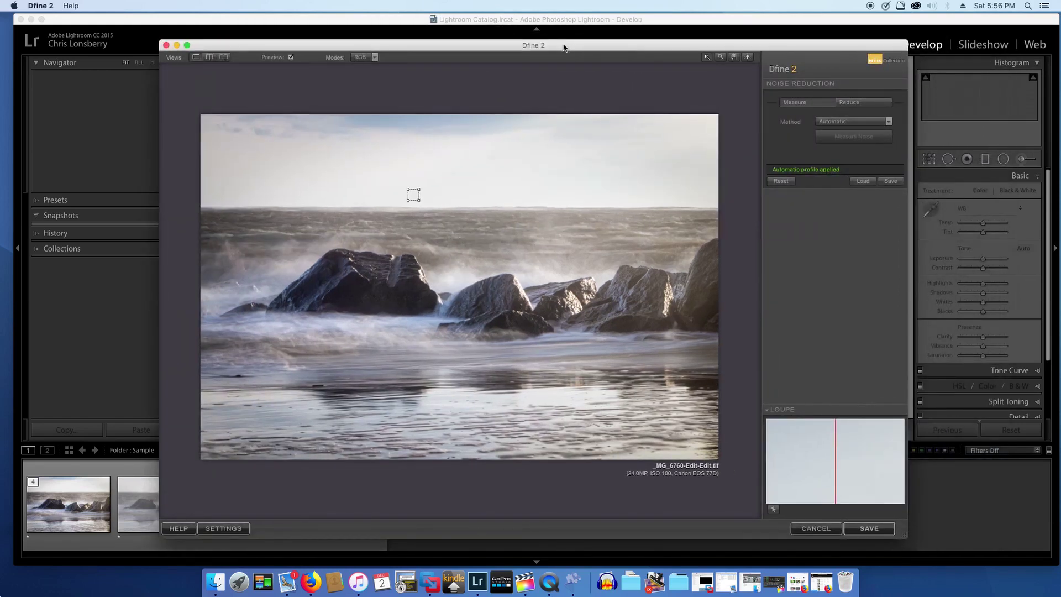
Reduce Contrast Noise and Color Noise to 83% with the Control Points method, and save the result back to Lightroom
click(850, 102)
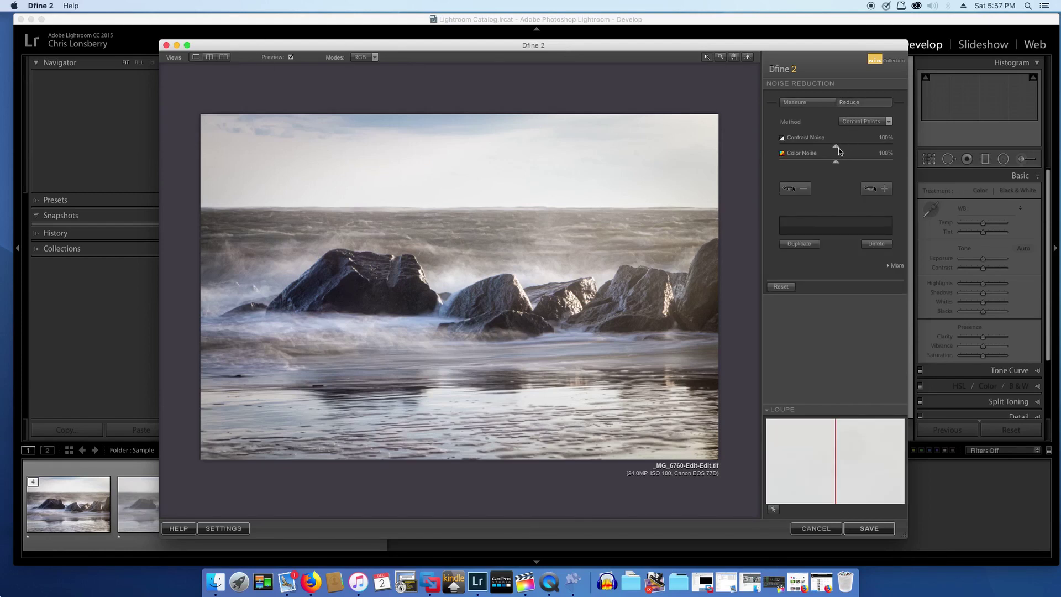
drag(838, 149, 829, 164)
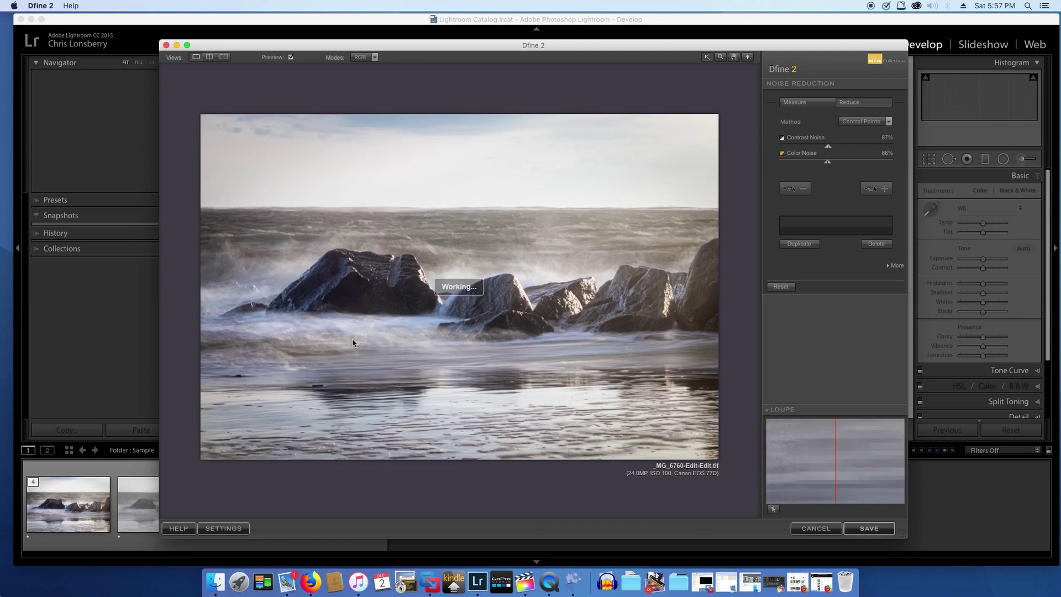
click(828, 147)
drag(829, 147, 826, 162)
click(829, 162)
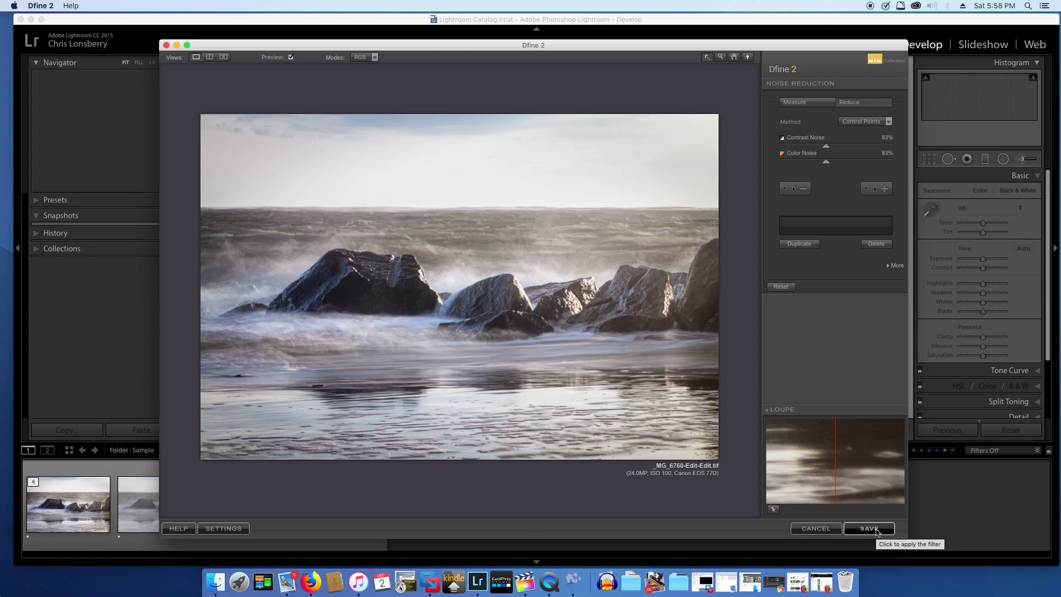
click(877, 532)
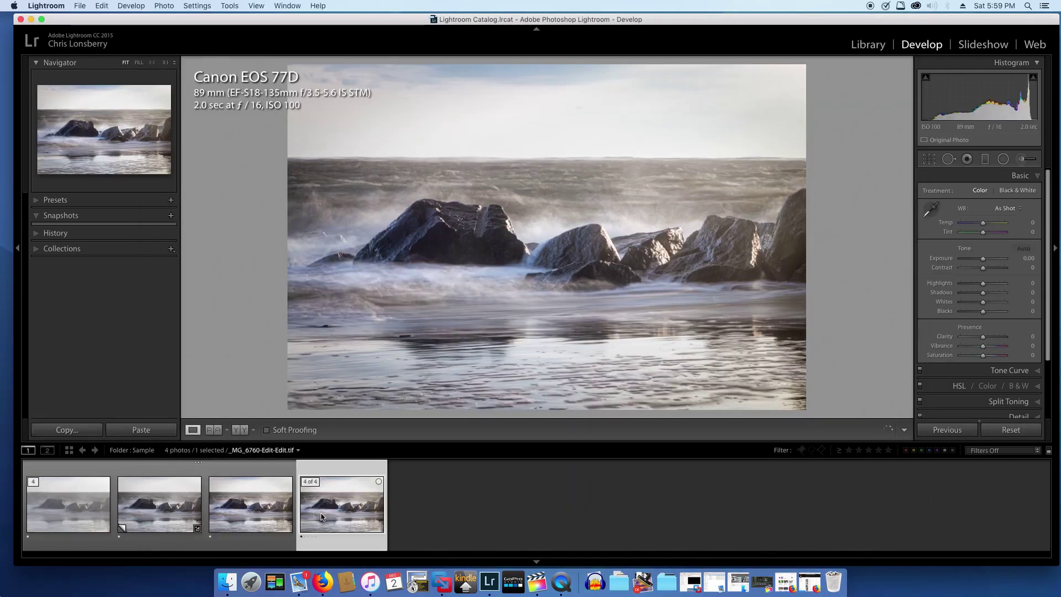
View the four versions of the seascape in order, from the unedited original to the noise-reduced TIFF
click(72, 516)
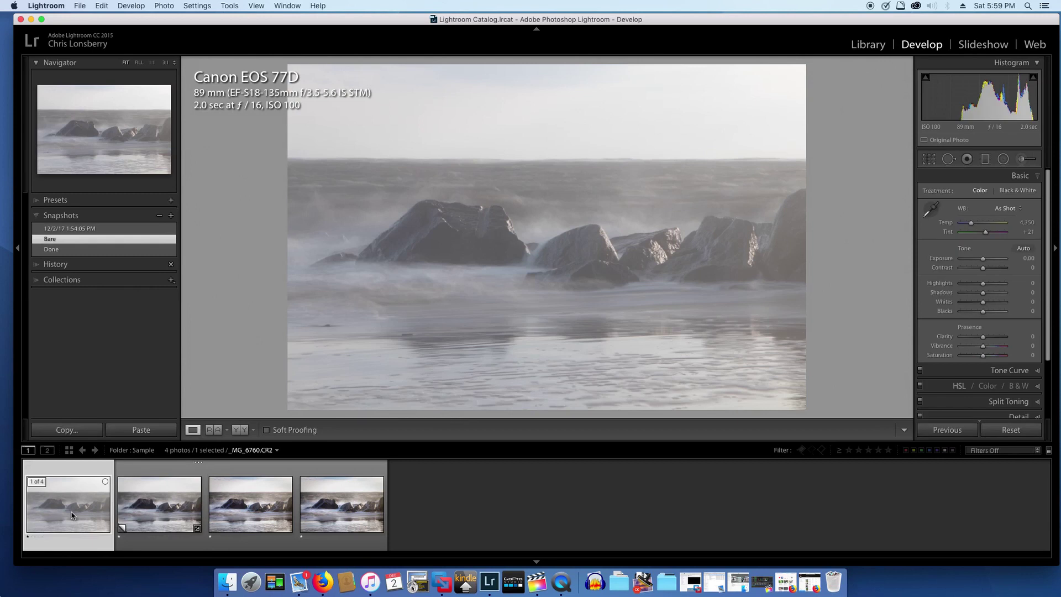
click(140, 512)
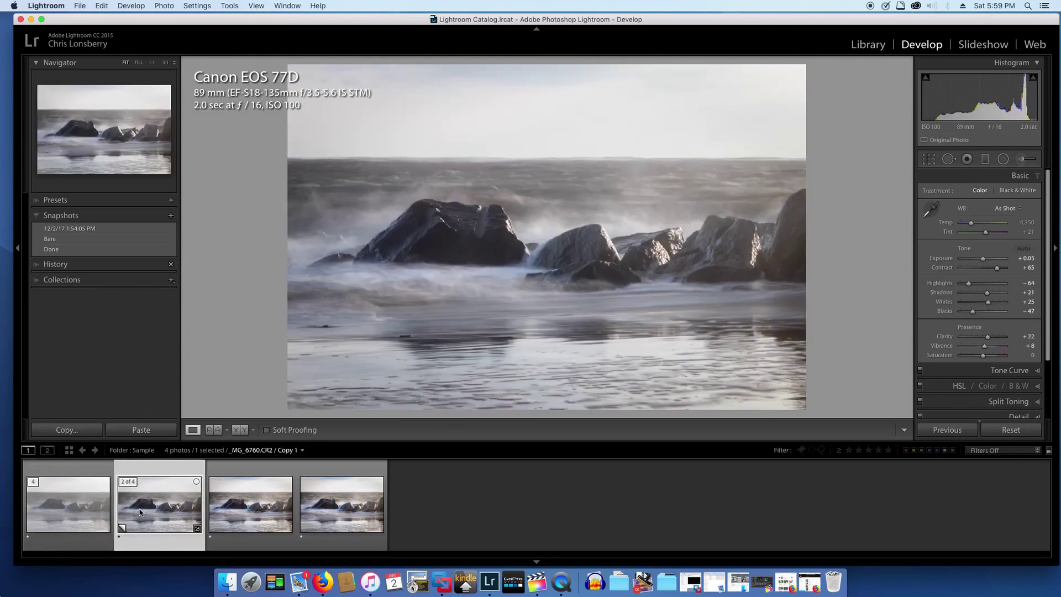
click(242, 512)
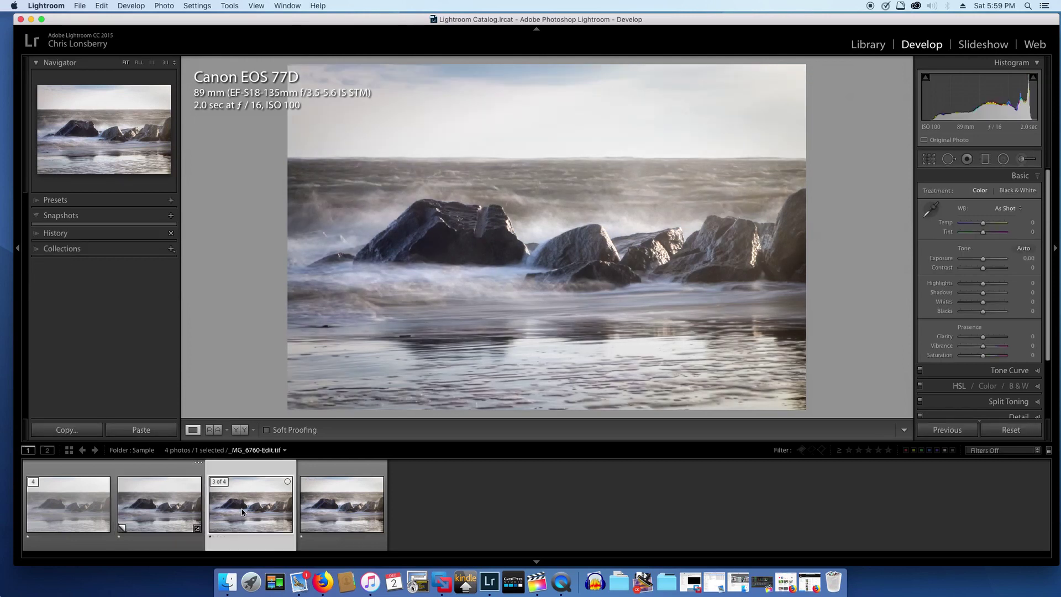
click(329, 513)
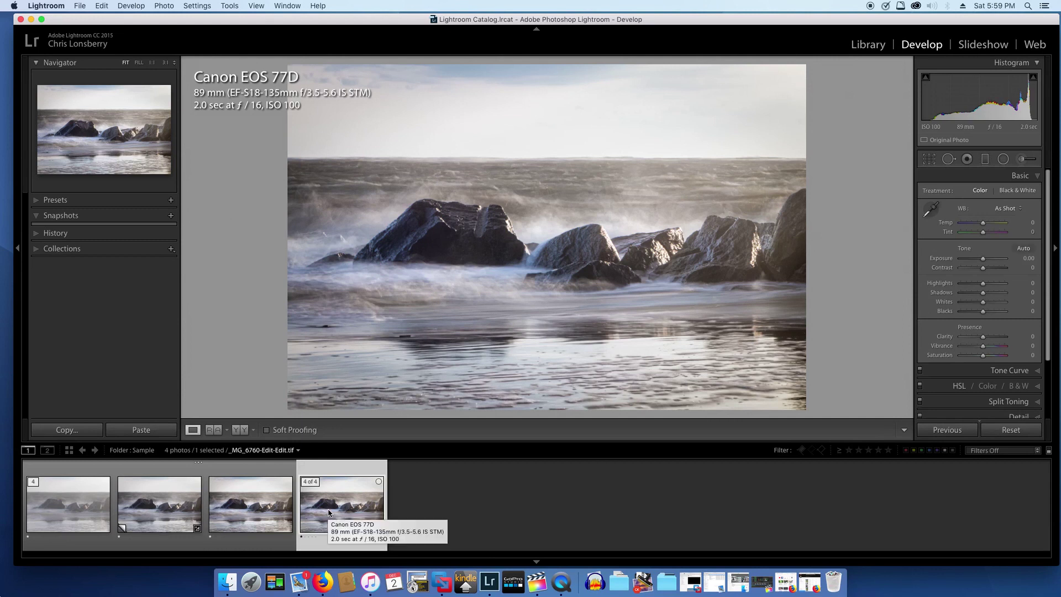
Compare the Lightroom virtual copy and the Luminar-edited TIFF side by side in Survey view with the side panels hidden
click(159, 504)
shift+click(251, 504)
key(g)
click(261, 430)
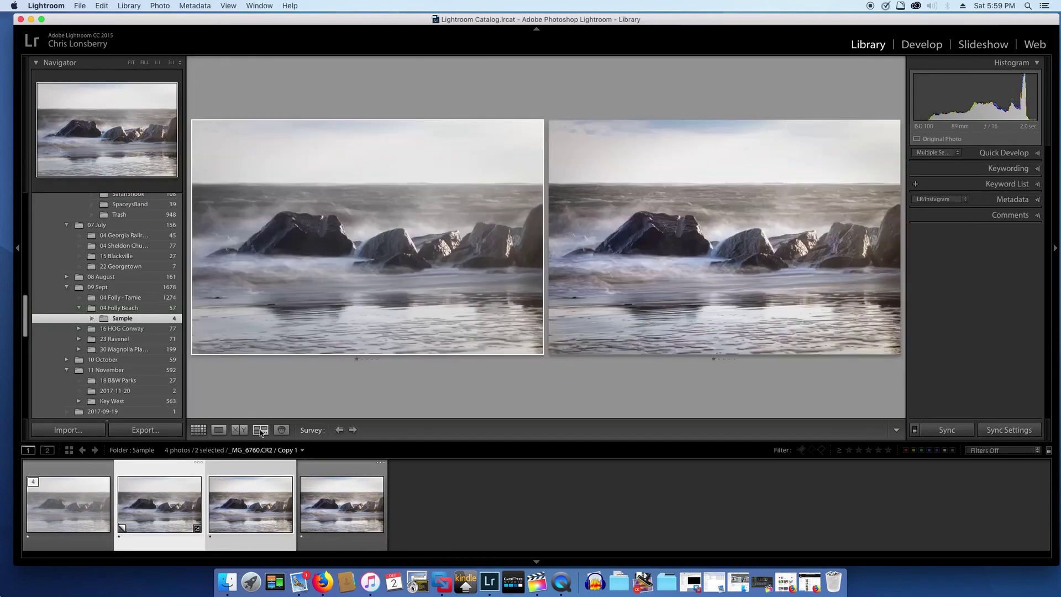
click(18, 249)
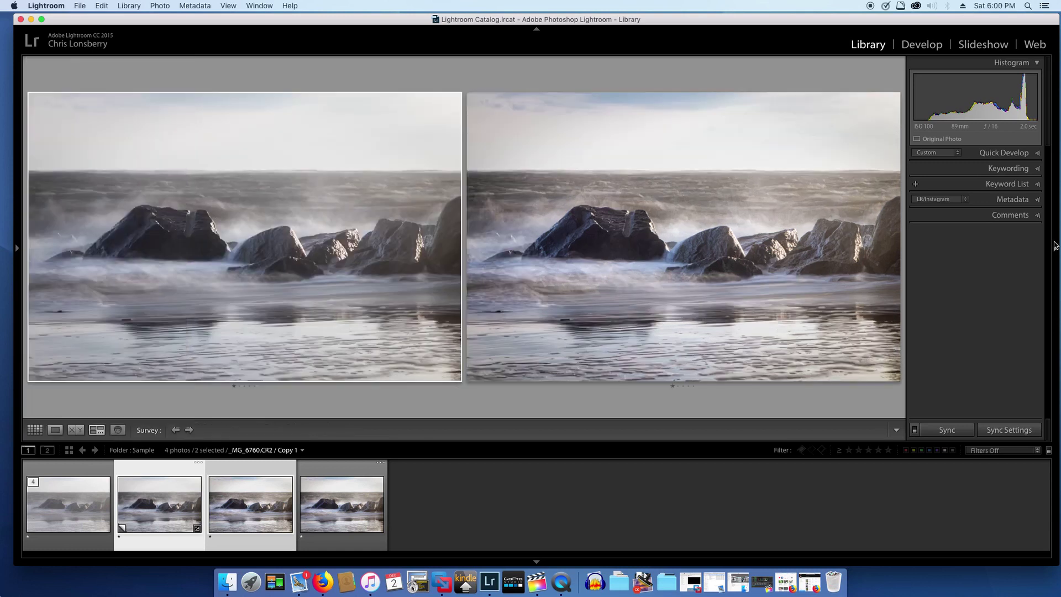
click(1056, 247)
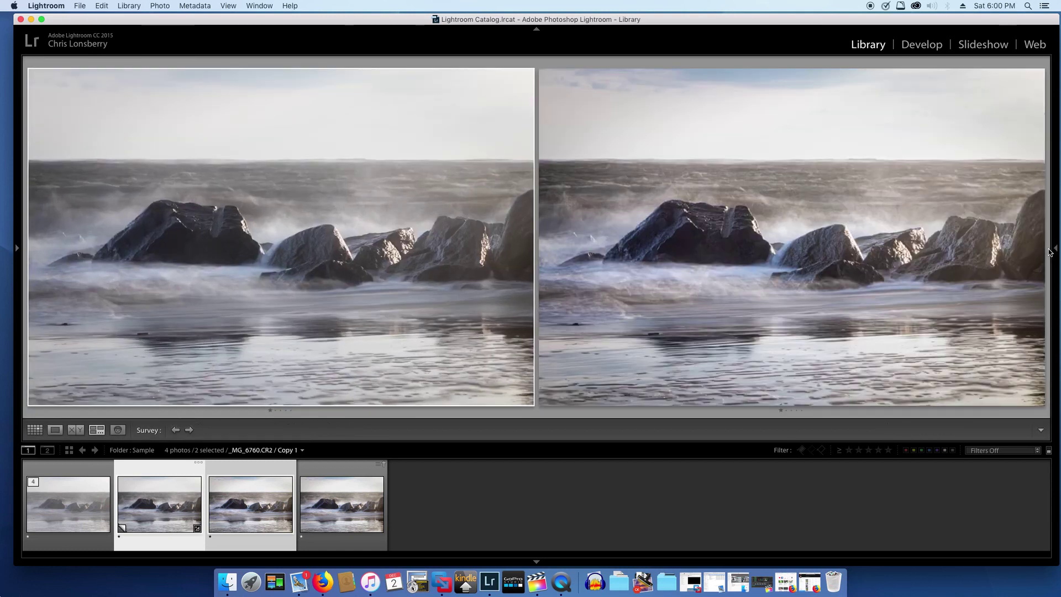